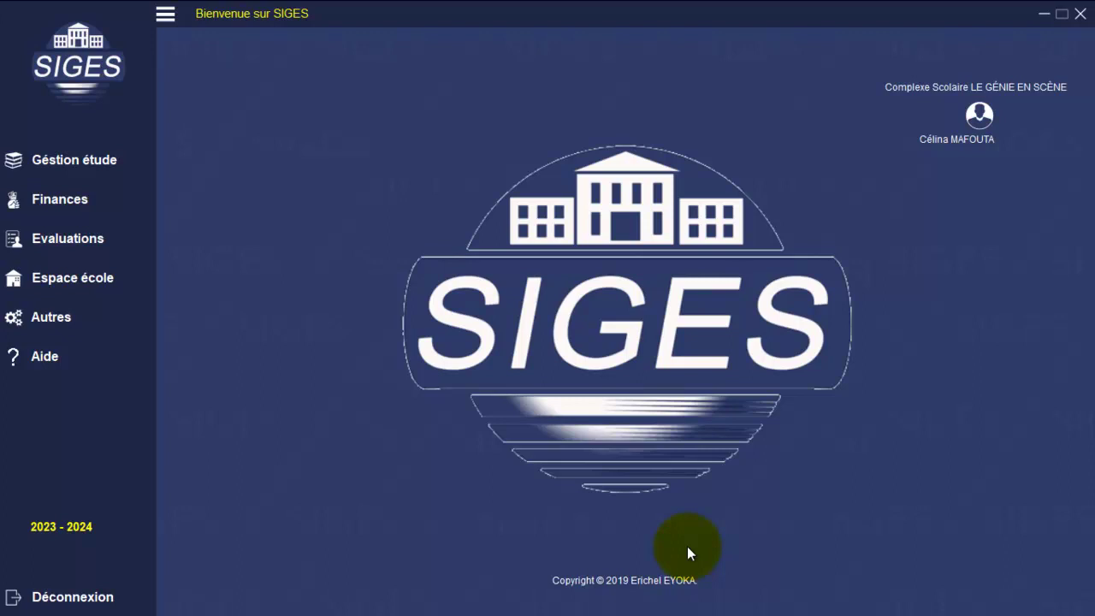
- Examine which features the account can access in Géstion étude, Evaluations, Espace école, Autres and Aide, including A Propos de SIGES
left_click(68, 163)
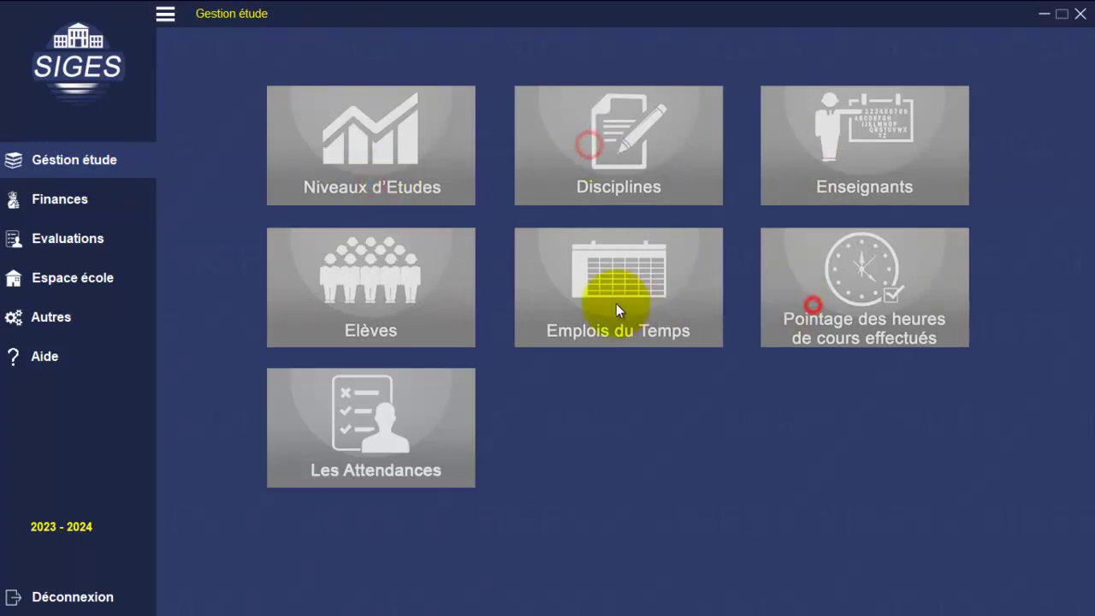
left_click(85, 241)
left_click(79, 279)
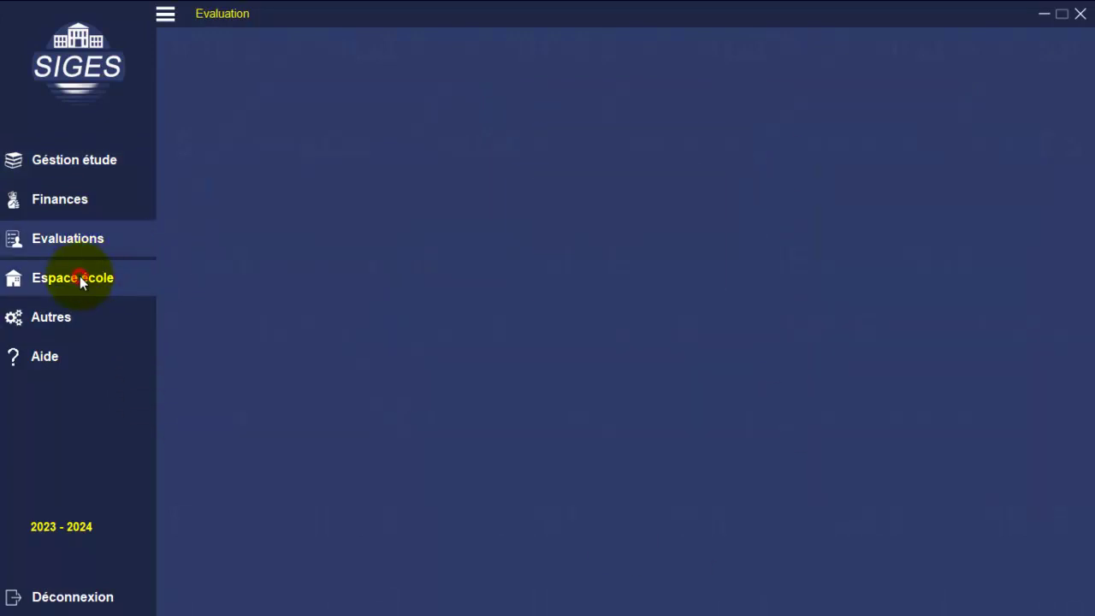
left_click(38, 325)
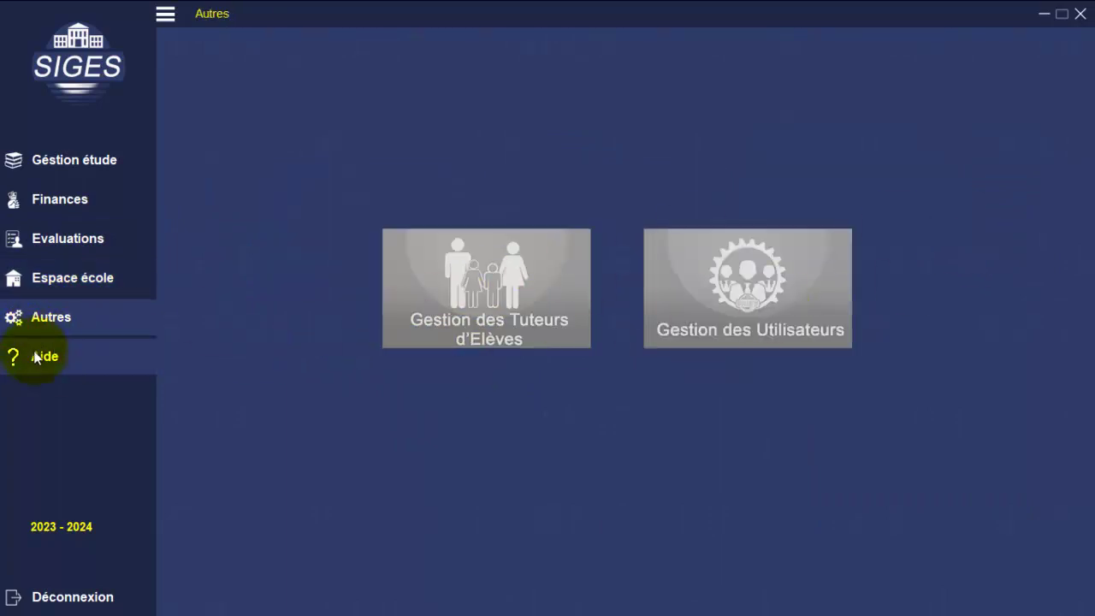
left_click(85, 362)
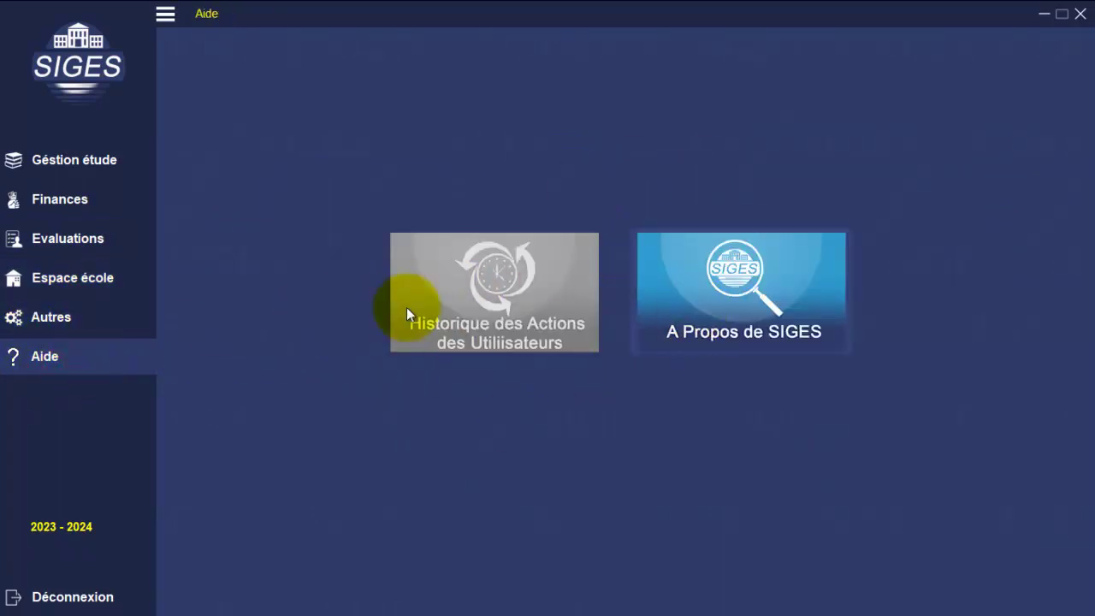
left_click(744, 303)
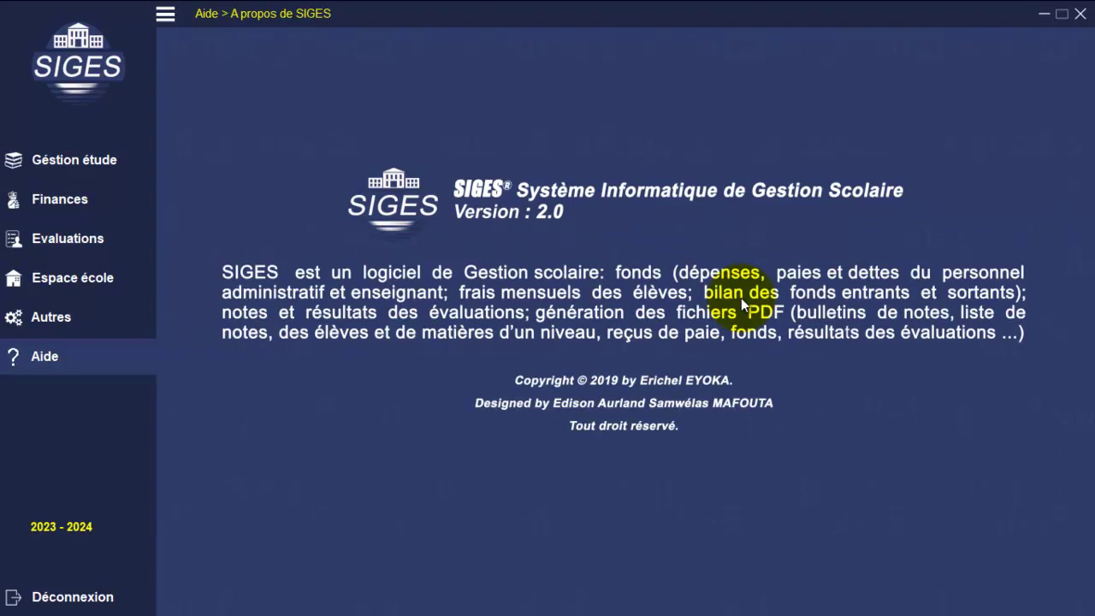
left_click(94, 158)
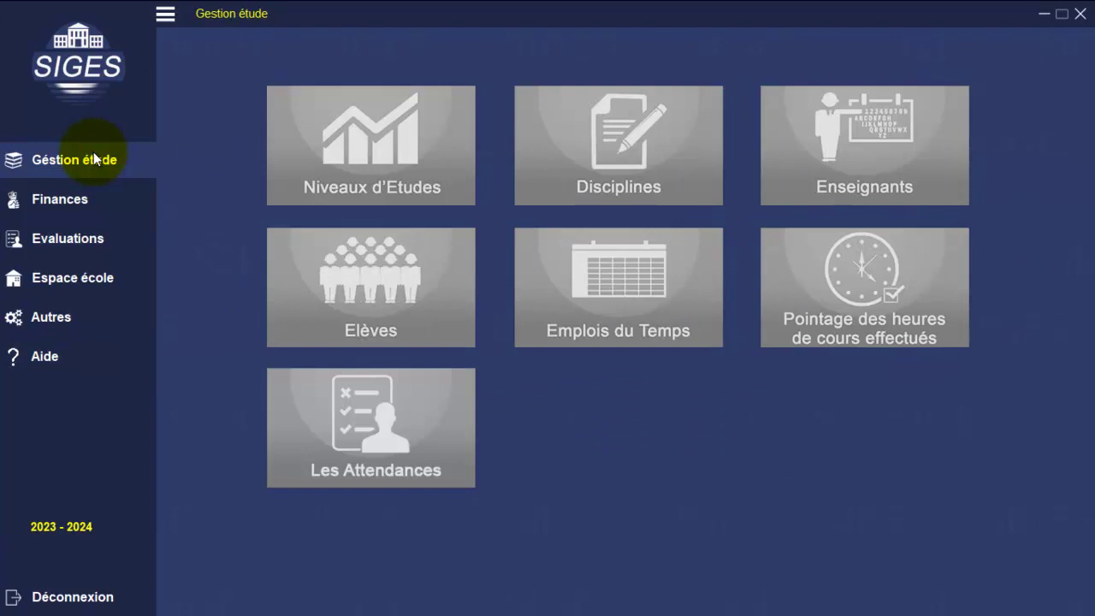
- Move the restricted account's window aside, return it to its home page and switch to the other account's SIGES window
left_click_drag(487, 12, 554, 153)
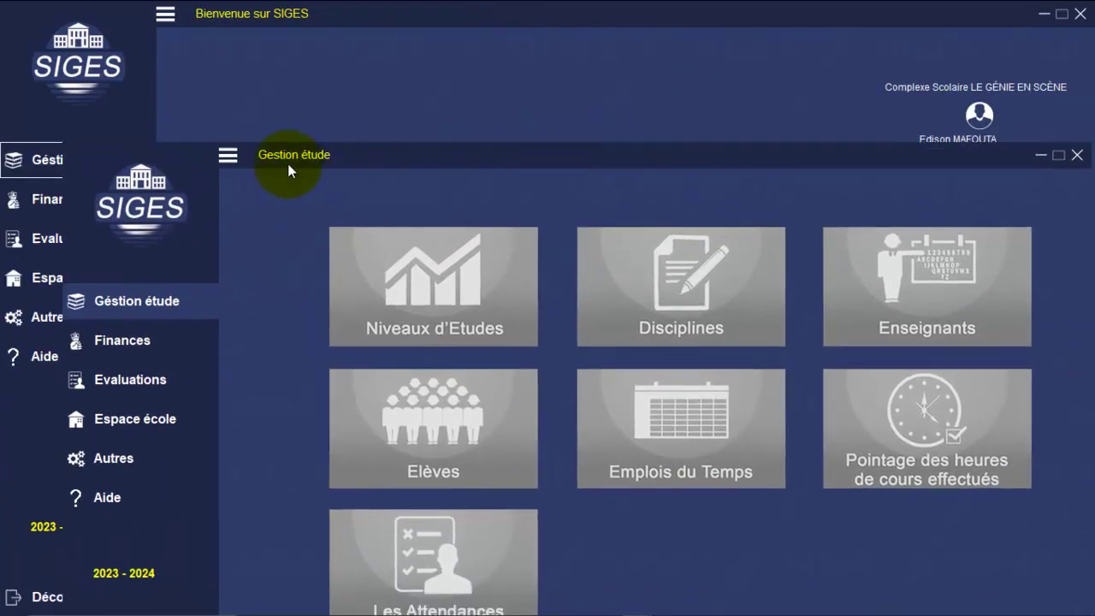
left_click(140, 204)
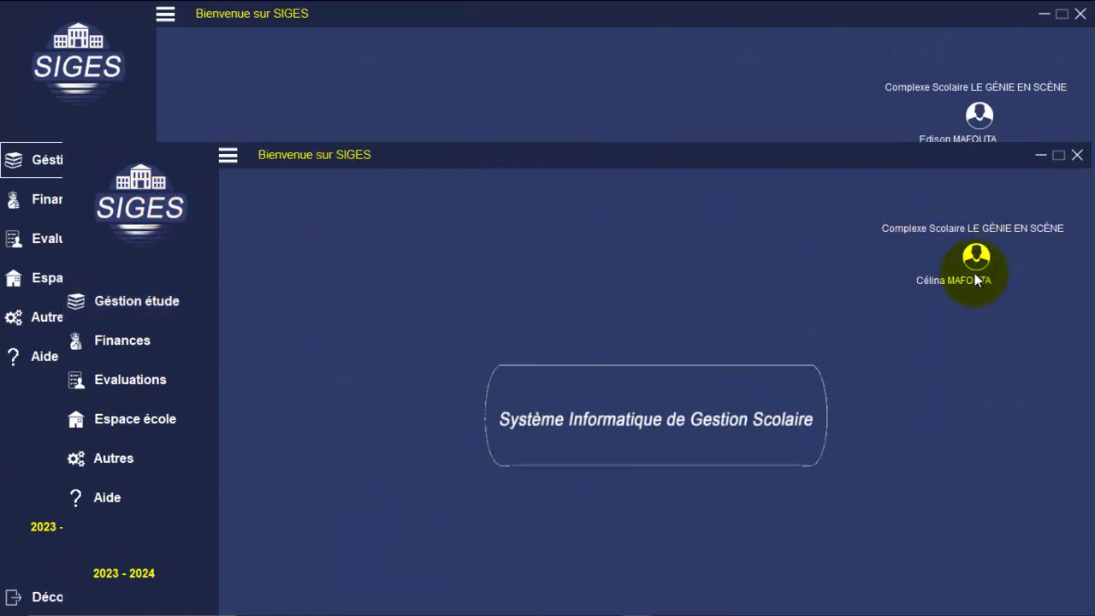
left_click(839, 96)
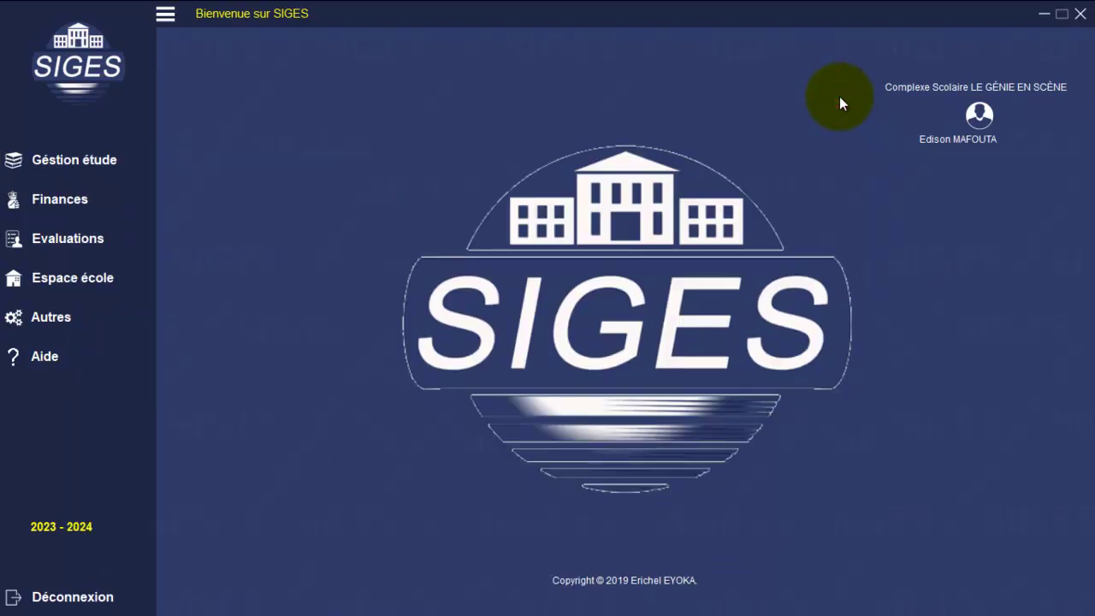
- Open Accessibilité et Restrictions in Espace école and select the second staff member listed for the entity Personnel administratif
left_click(118, 277)
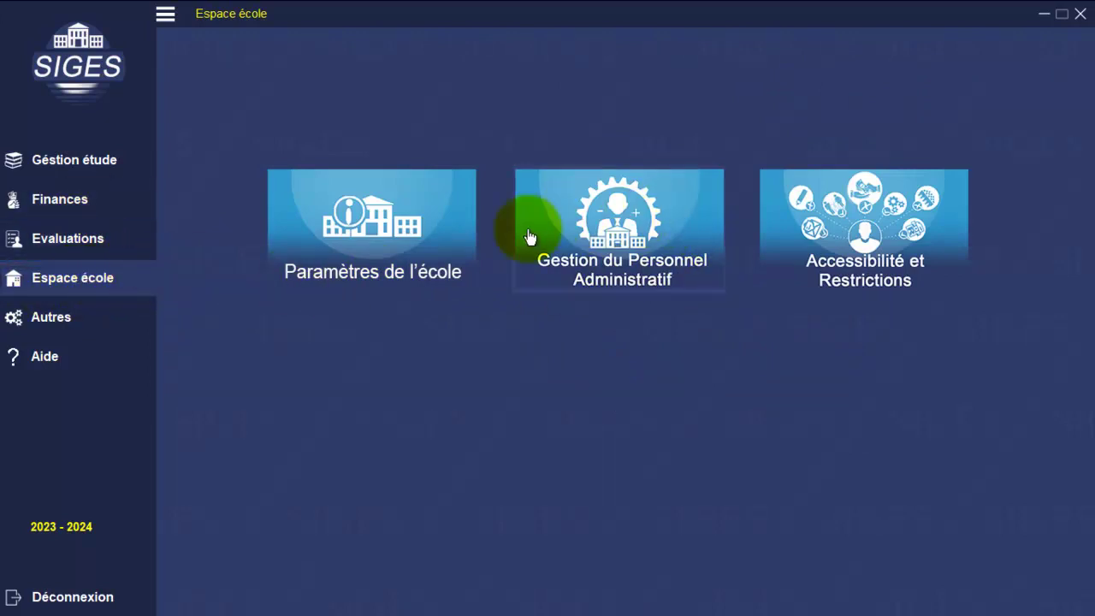
left_click(858, 220)
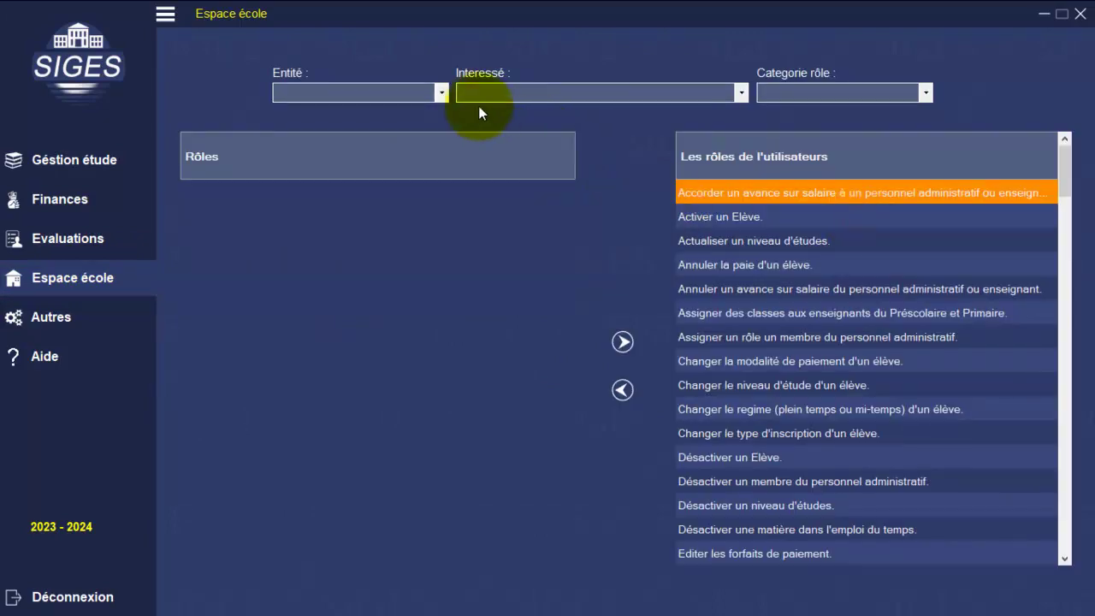
left_click(441, 92)
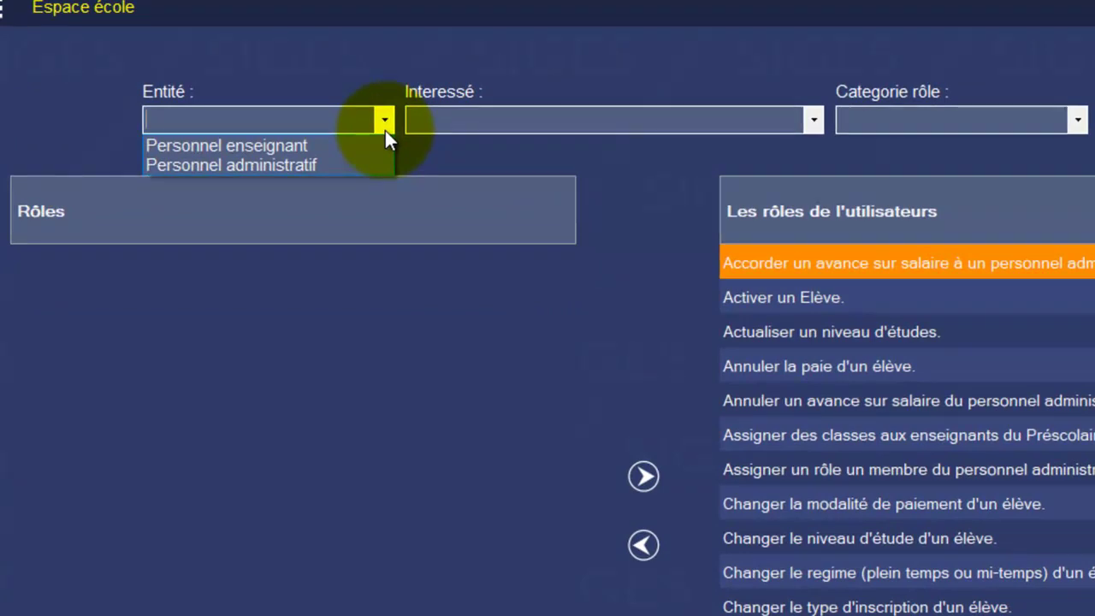
left_click(328, 160)
left_click(814, 120)
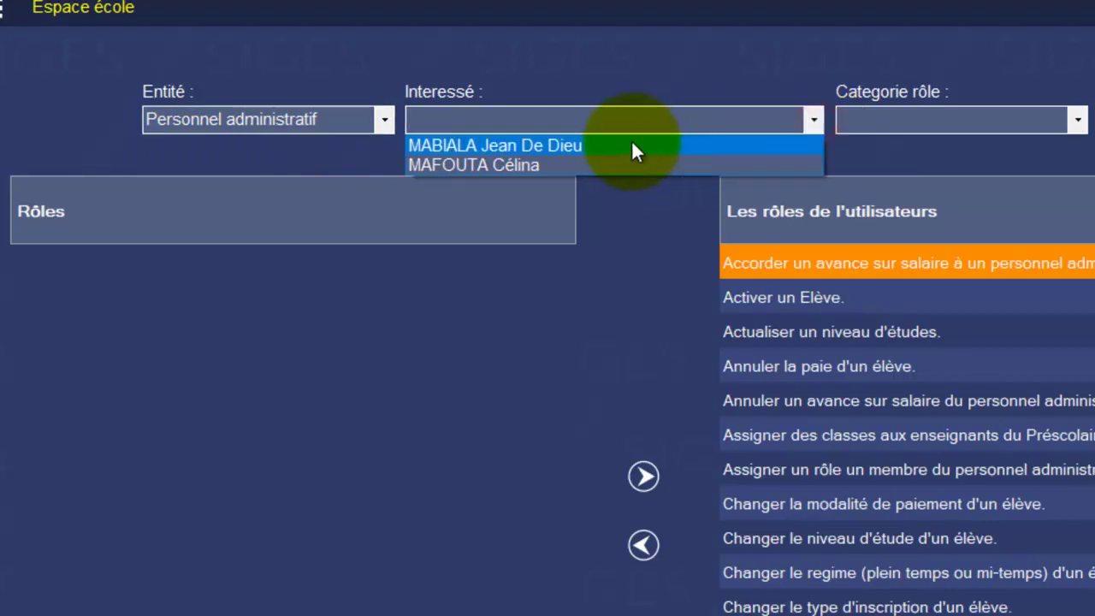
left_click(561, 163)
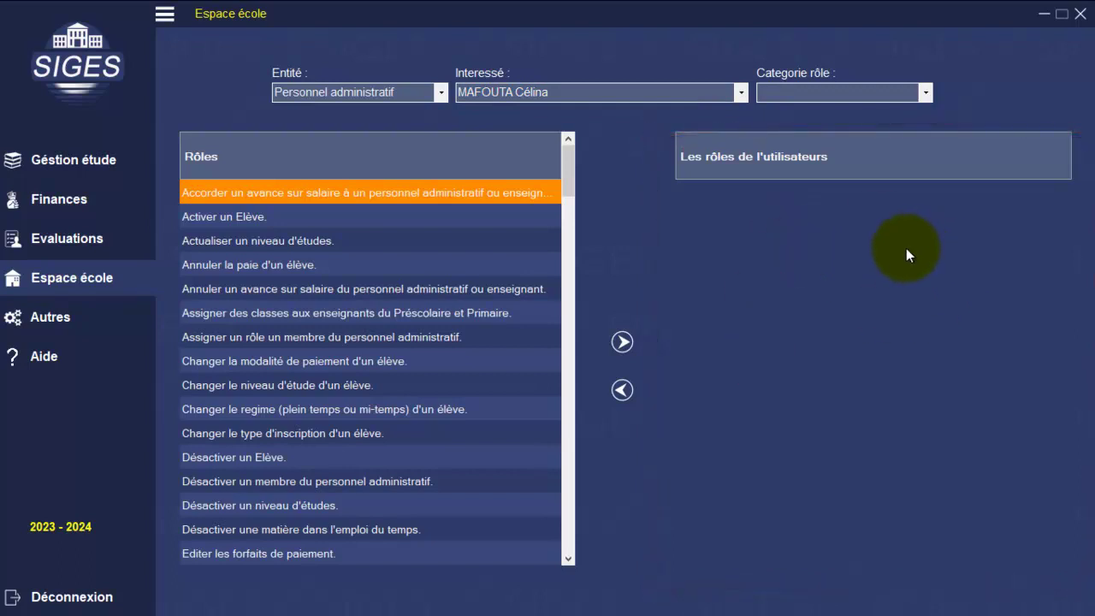
- Filter the roles by the category Elève and assign "Changer la modalité de paiement d'un élève" to the staff member
left_click(927, 94)
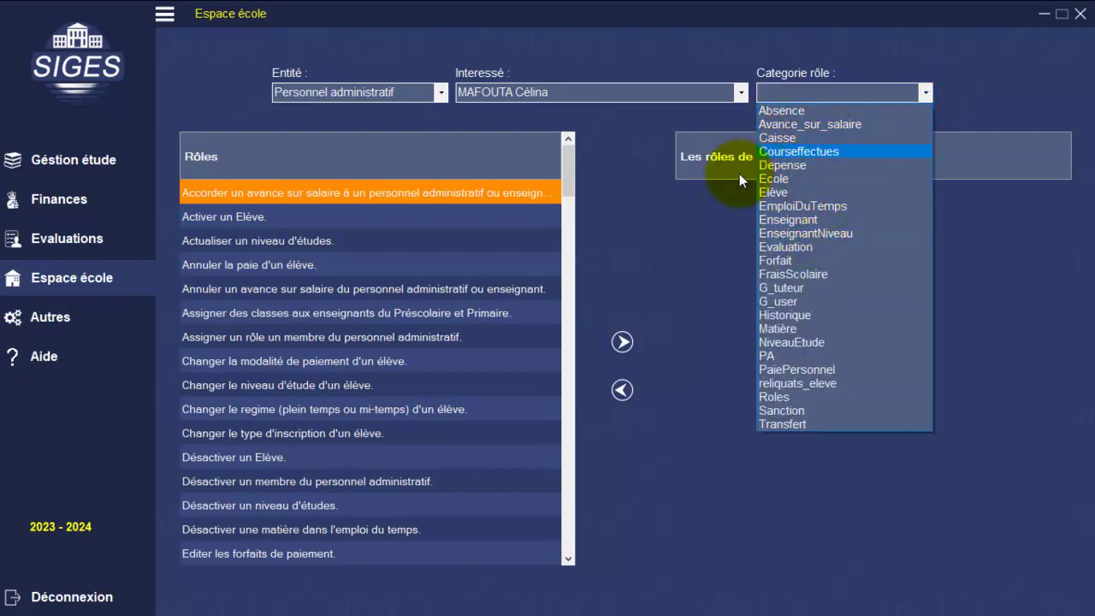
left_click(800, 193)
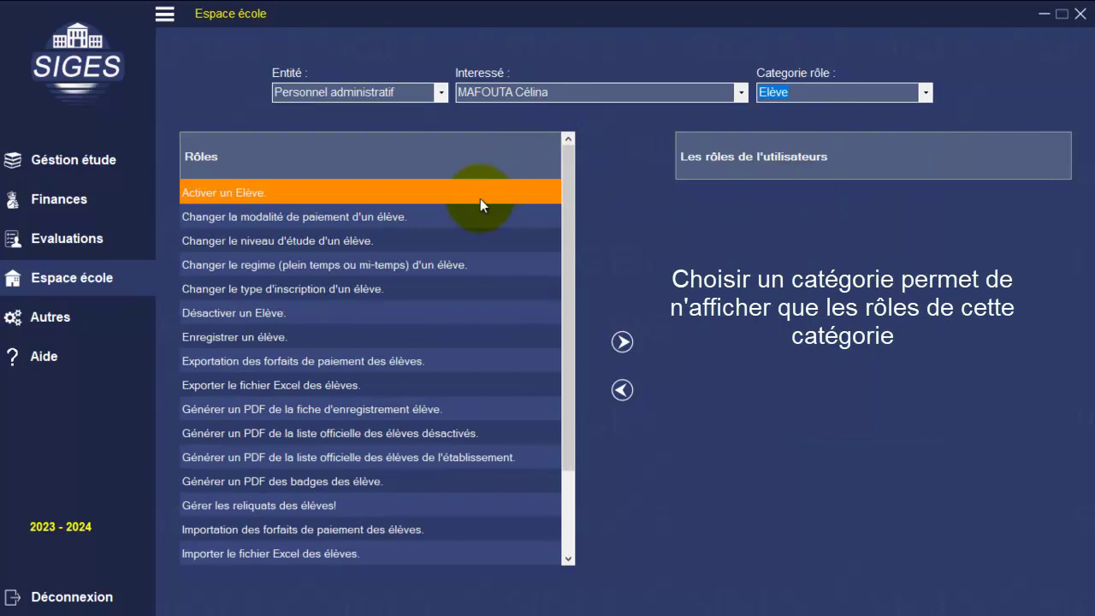
left_click(396, 220)
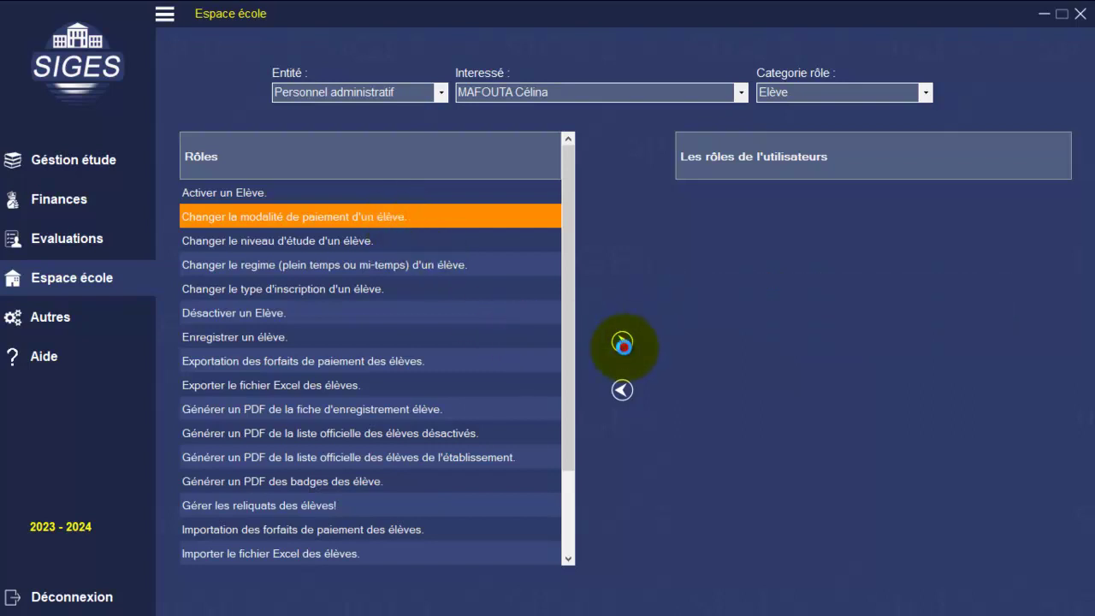
left_click(623, 341)
left_click(609, 376)
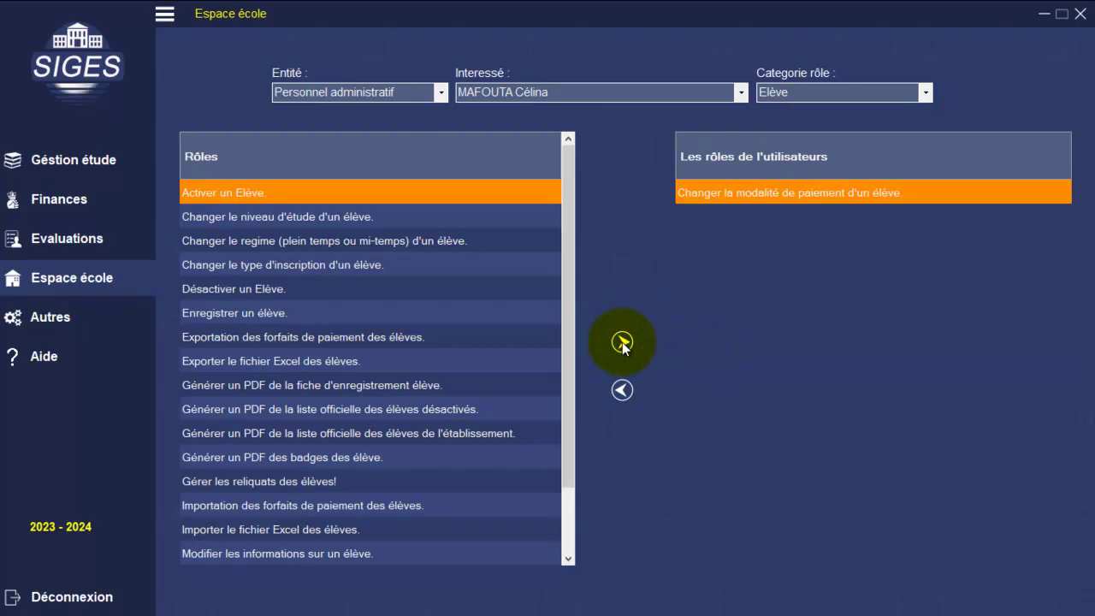
- Select the available roles for changing a pupil's regime, deactivating a pupil, exporting payment plans and generating the deactivated pupils' PDF list
left_click(296, 241)
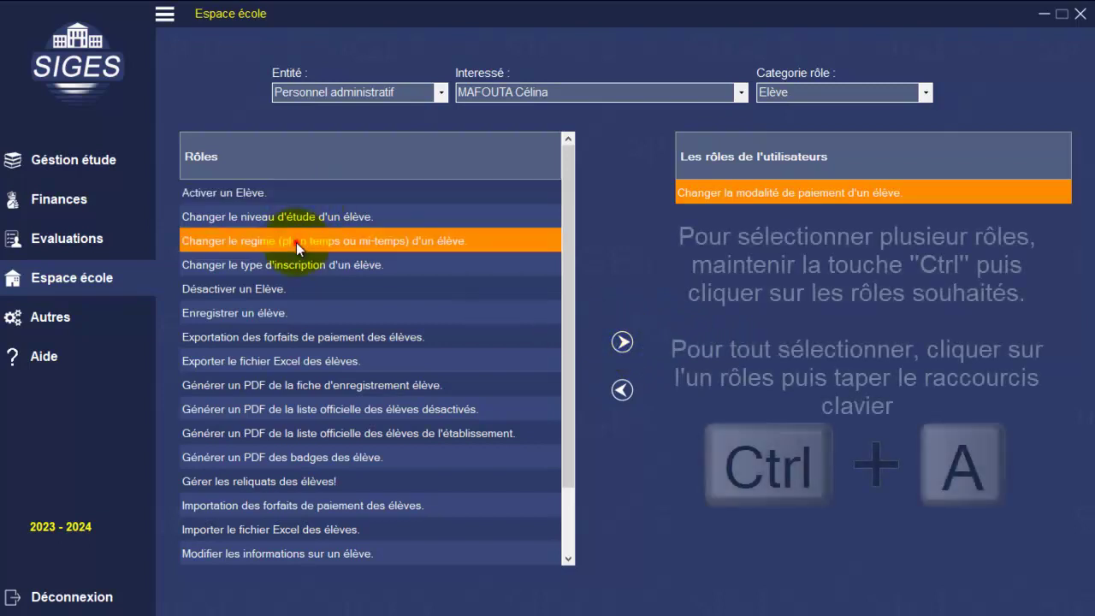
left_click(261, 288, "ctrl")
left_click(276, 338, "ctrl")
left_click(287, 364, "ctrl")
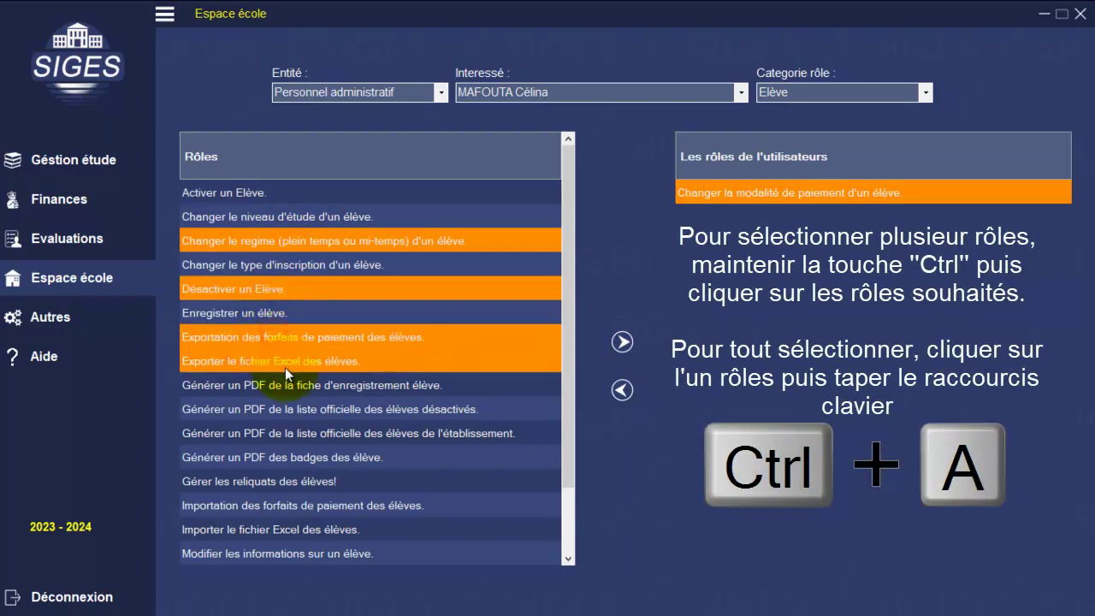
left_click(287, 363, "ctrl")
left_click(293, 412, "ctrl")
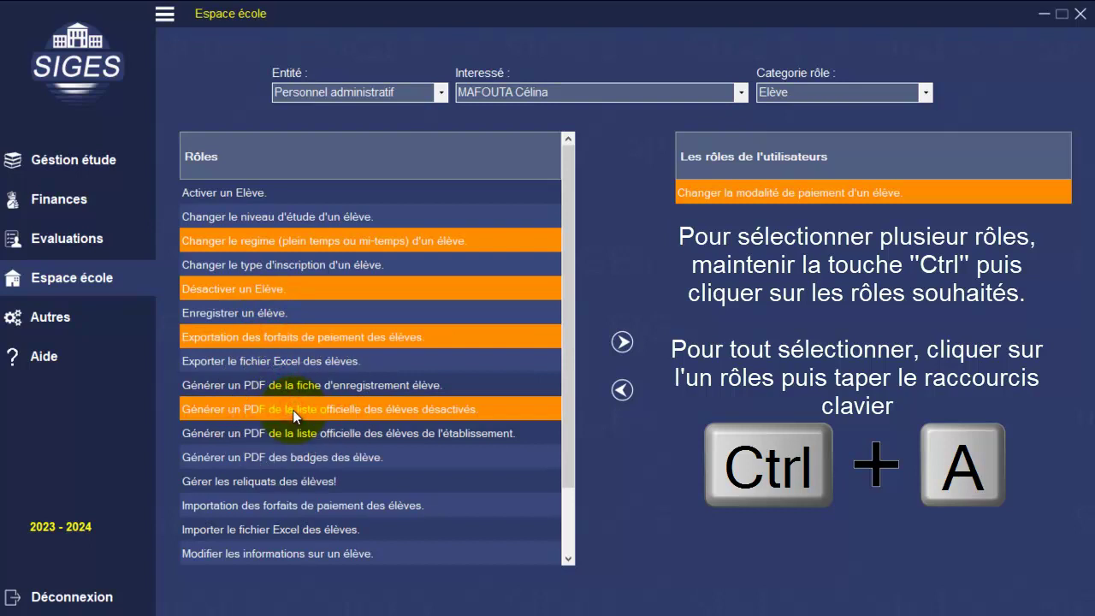
- Select all remaining available roles of the Elève category and assign them to the staff member
key("ctrl+a")
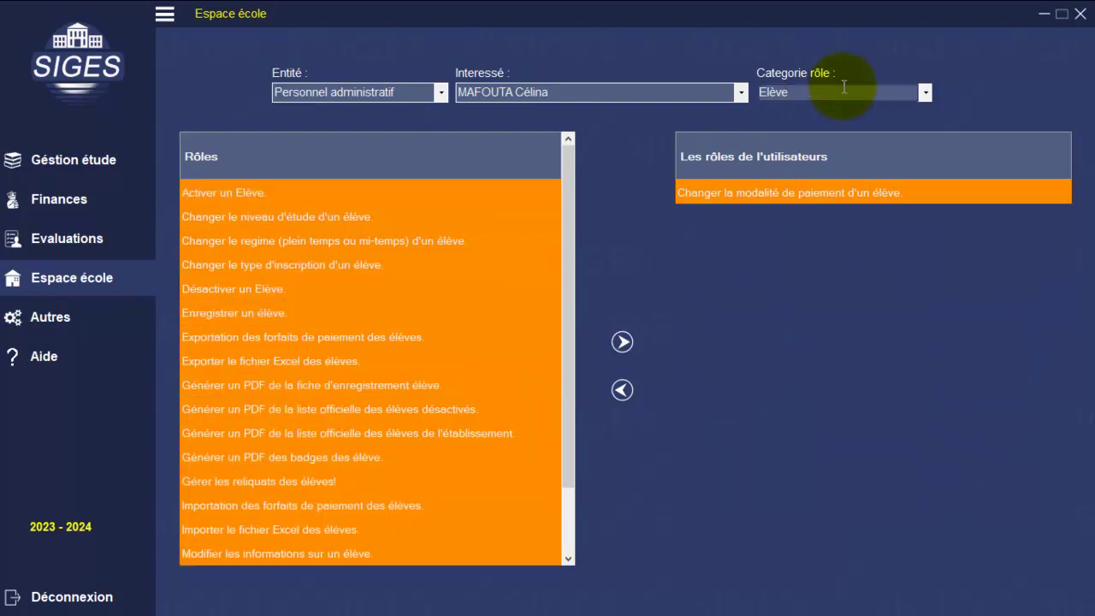
left_click(817, 94)
left_click(622, 342)
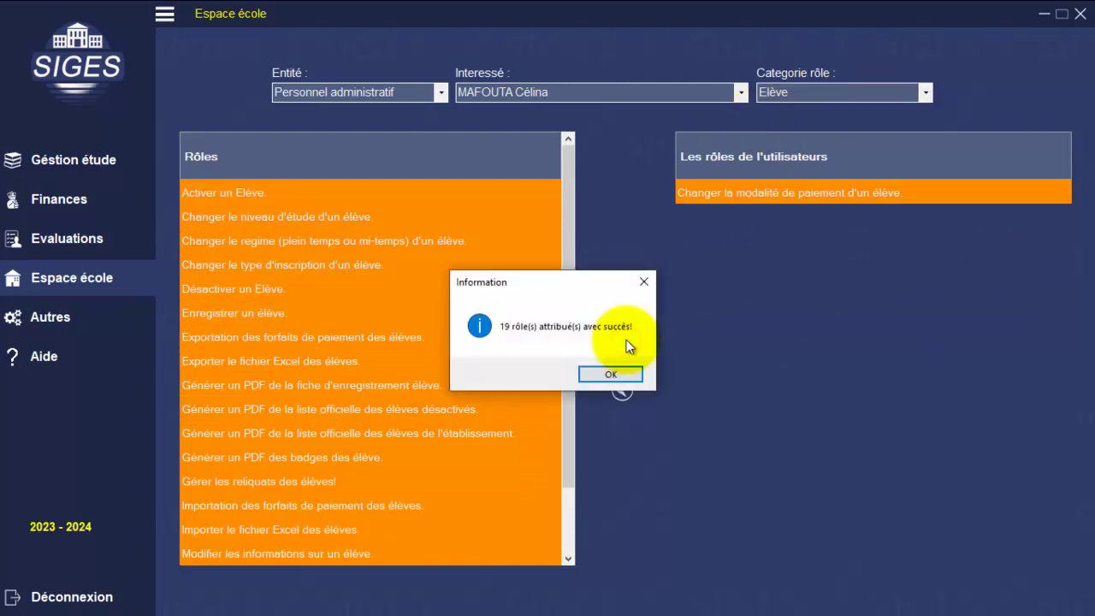
left_click(615, 373)
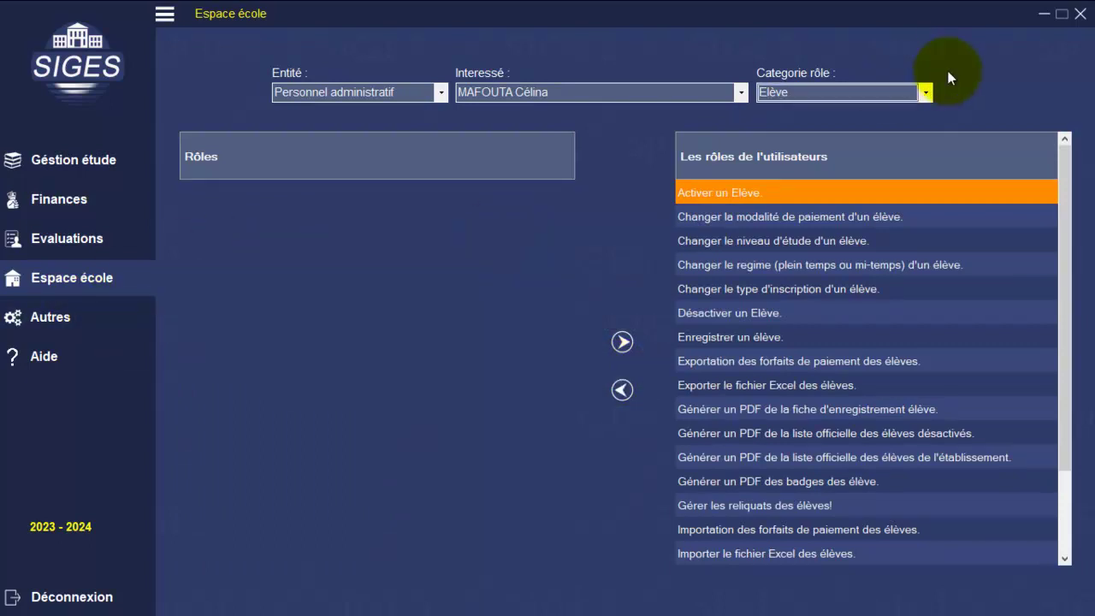
- Withdraw four assigned roles: changing a pupil's study level, deactivating a pupil, exporting payment plans and exporting the pupils' Excel file
left_click(718, 241)
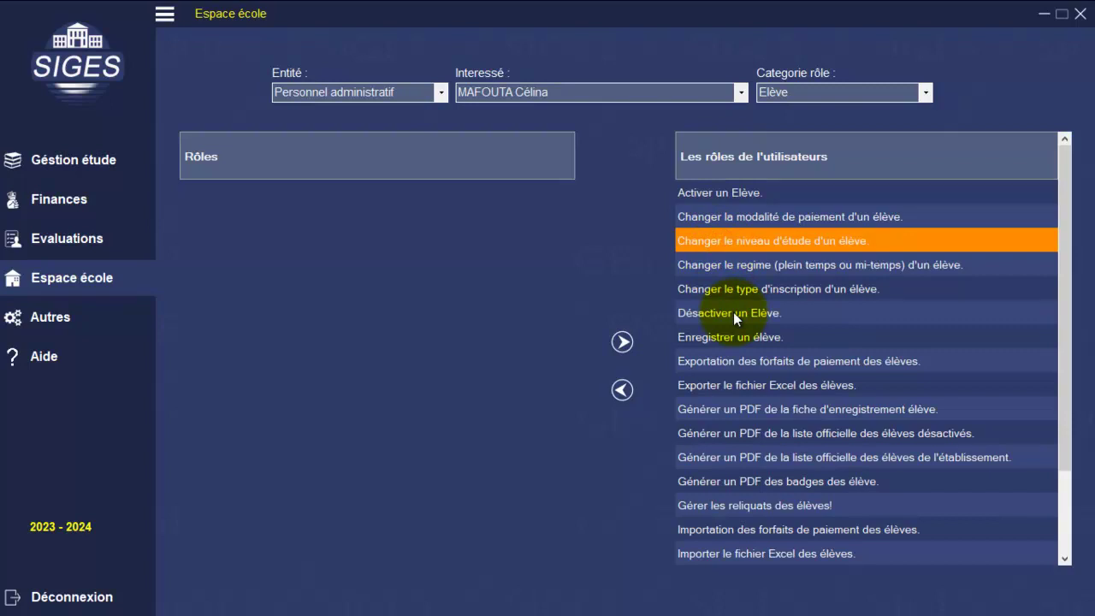
left_click(758, 312, "ctrl")
left_click(753, 361, "ctrl")
left_click(754, 385, "ctrl")
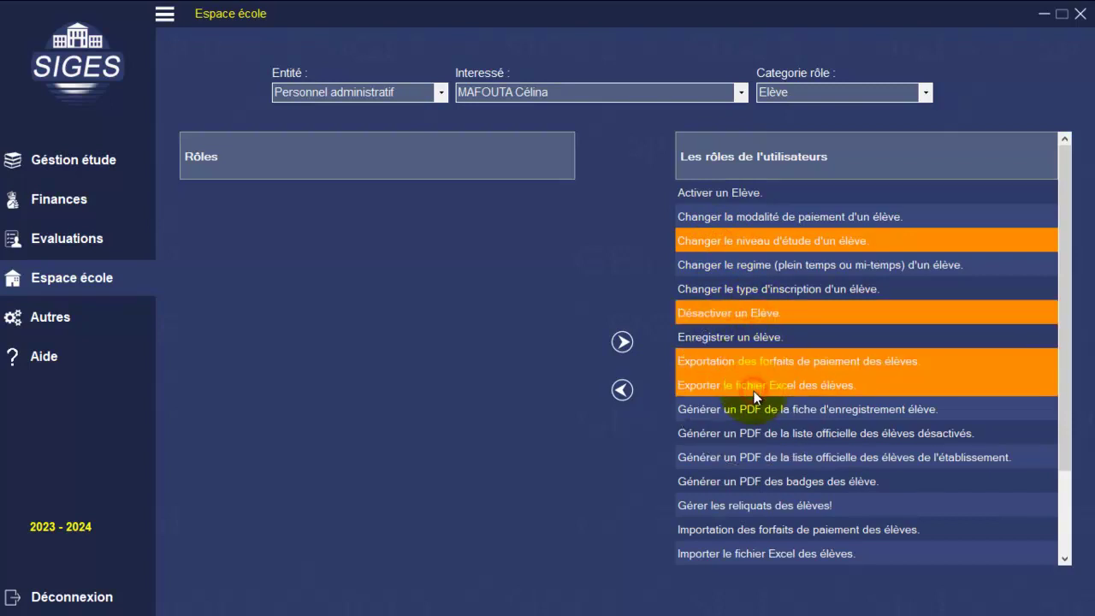
left_click(622, 391)
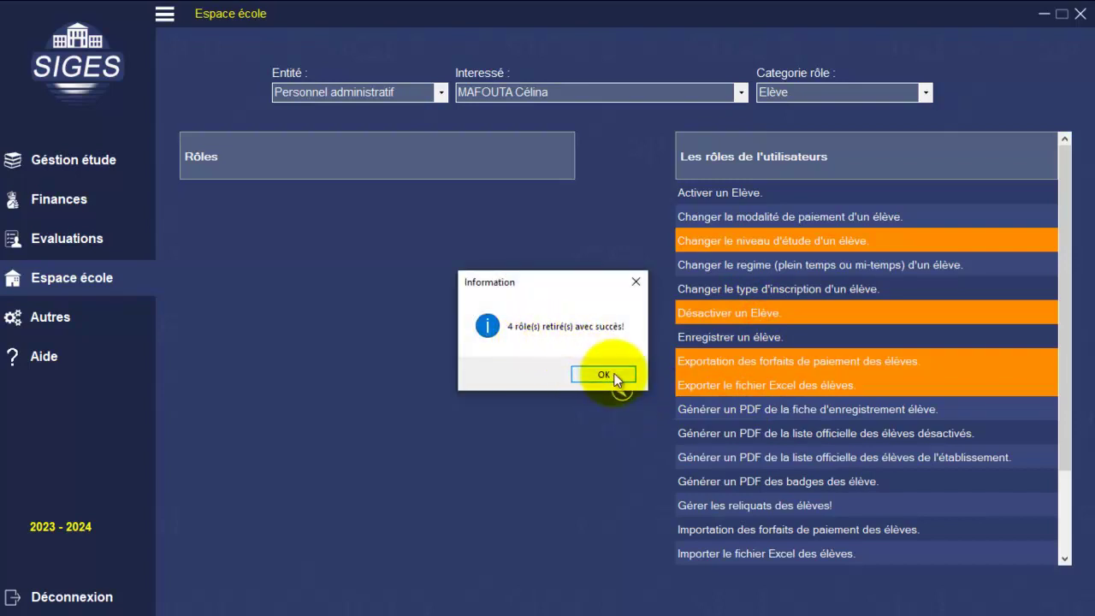
left_click(615, 376)
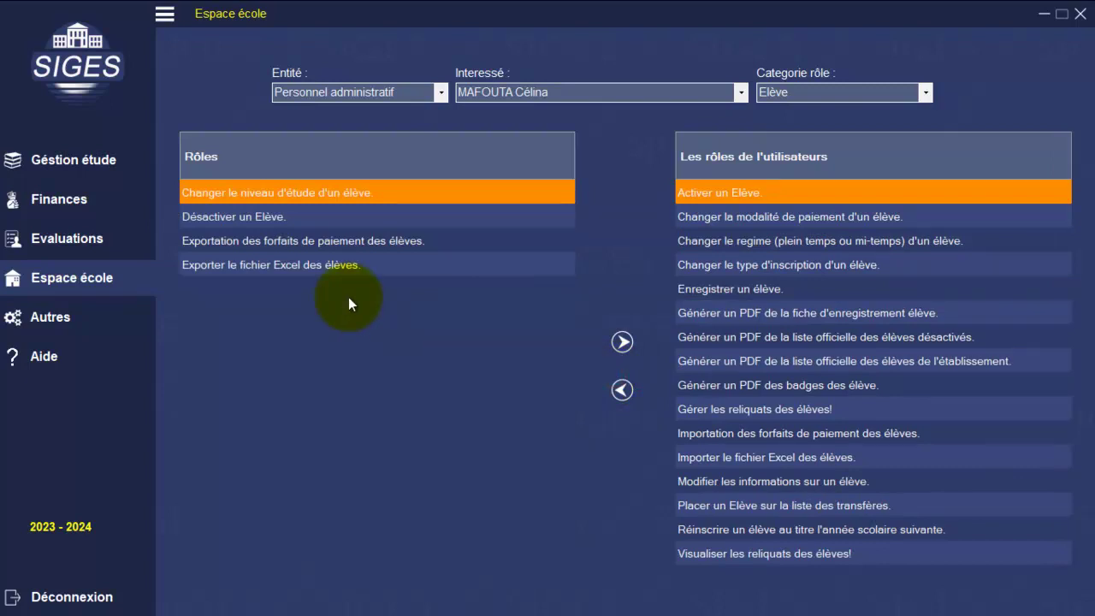
- Select all four withdrawn Elève roles in the available list and assign them back to the staff member
key("ctrl+a")
left_click_drag(271, 178, 272, 187)
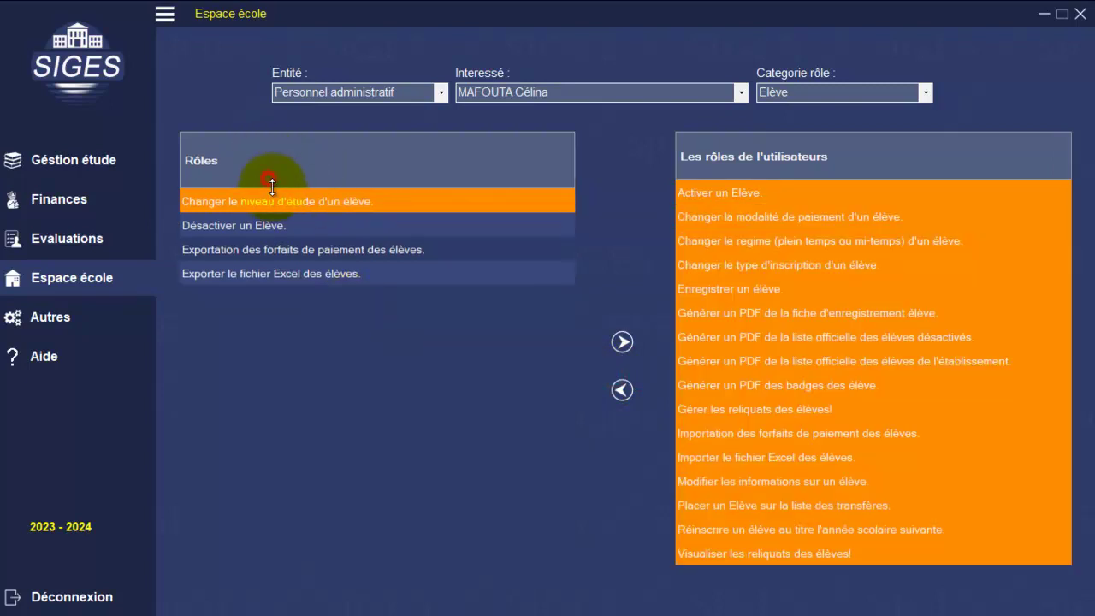
left_click(280, 202)
left_click(289, 245)
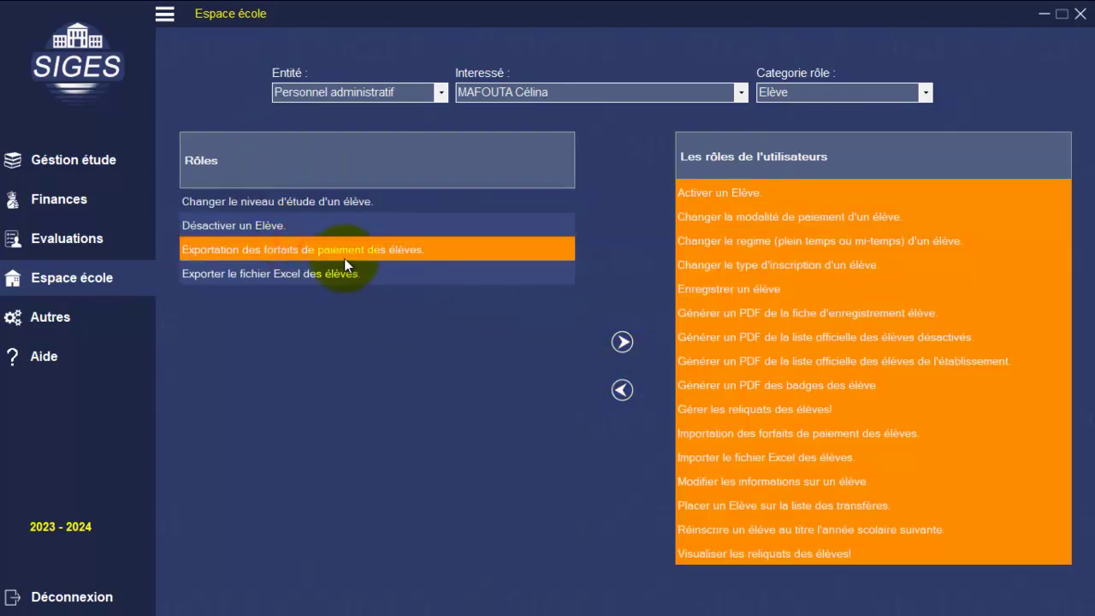
left_click(322, 226)
key("ctrl+a")
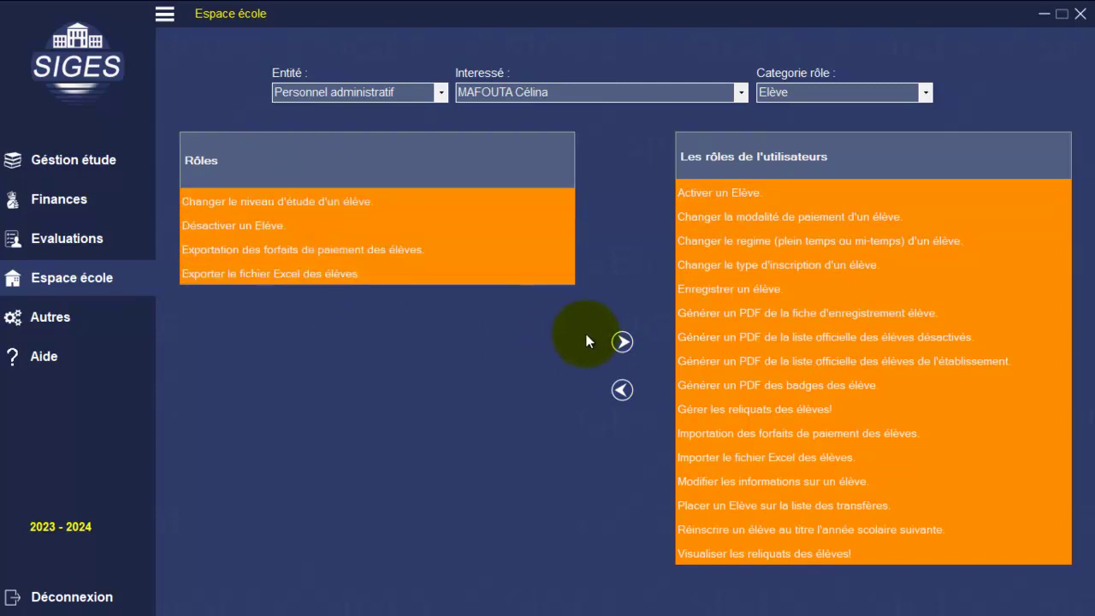
left_click(622, 341)
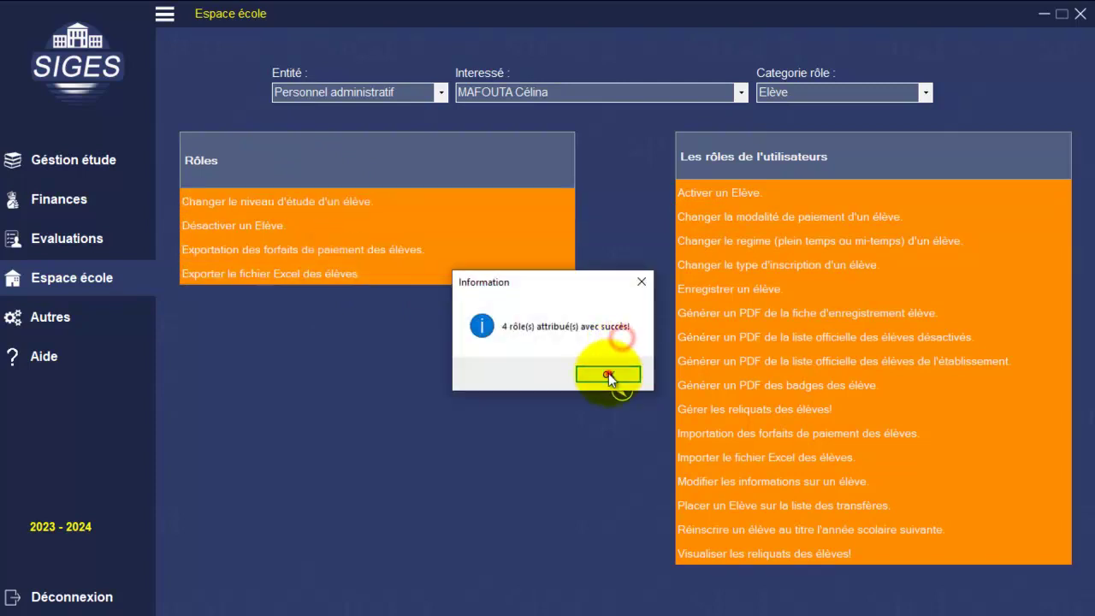
left_click(609, 375)
- Filter the staff member's roles by the category Evaluation
left_click(925, 93)
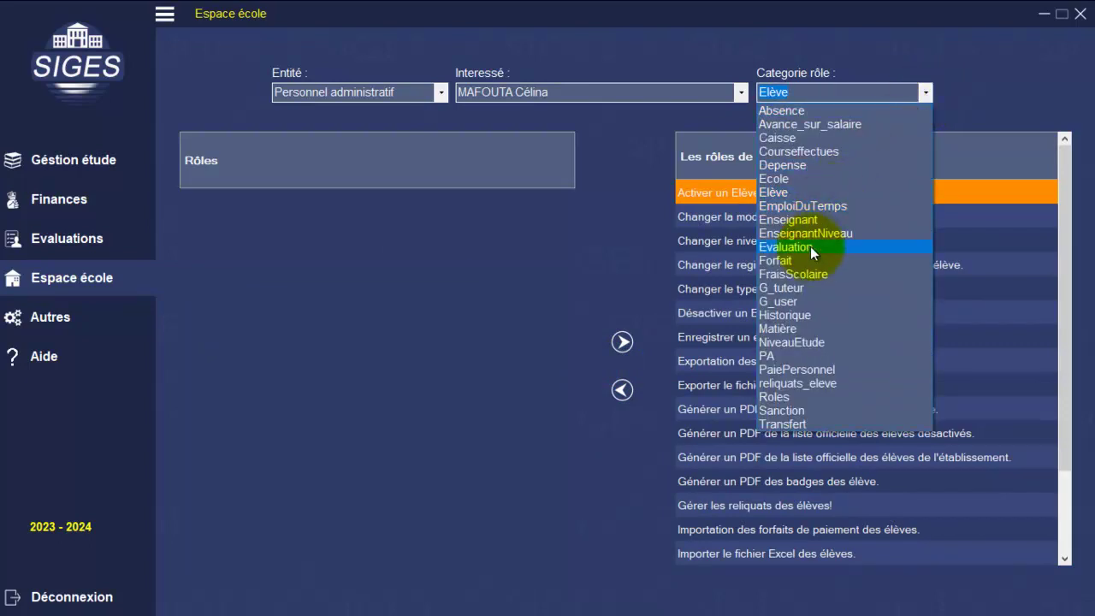
left_click(810, 251)
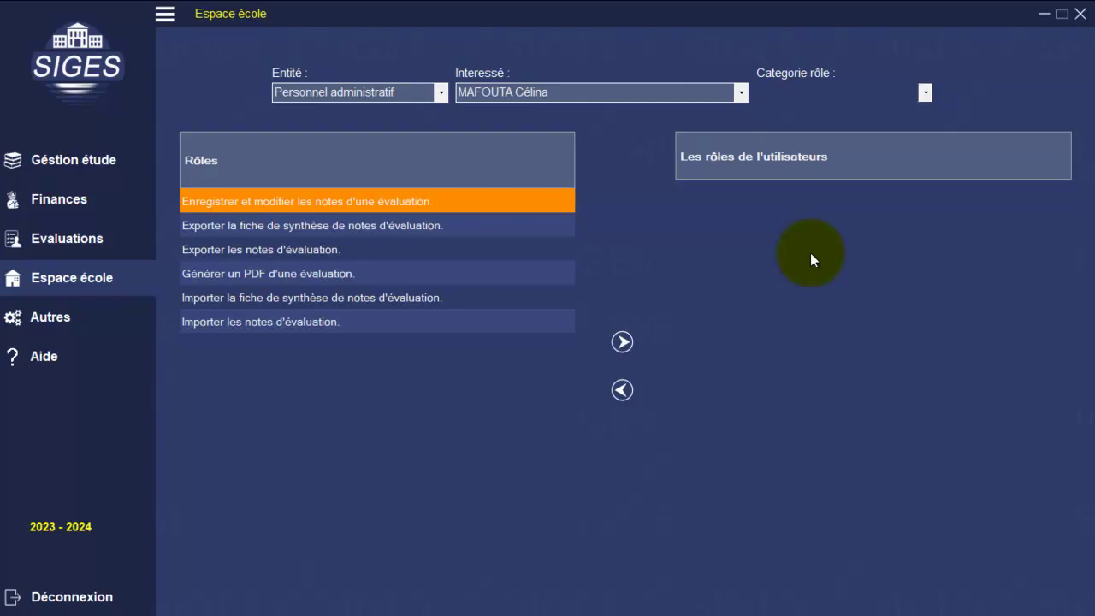
- Switch to the staff member's SIGES session and check which modules are accessible under Géstion étude and Evaluations
key("super")
mouse_move(636, 603)
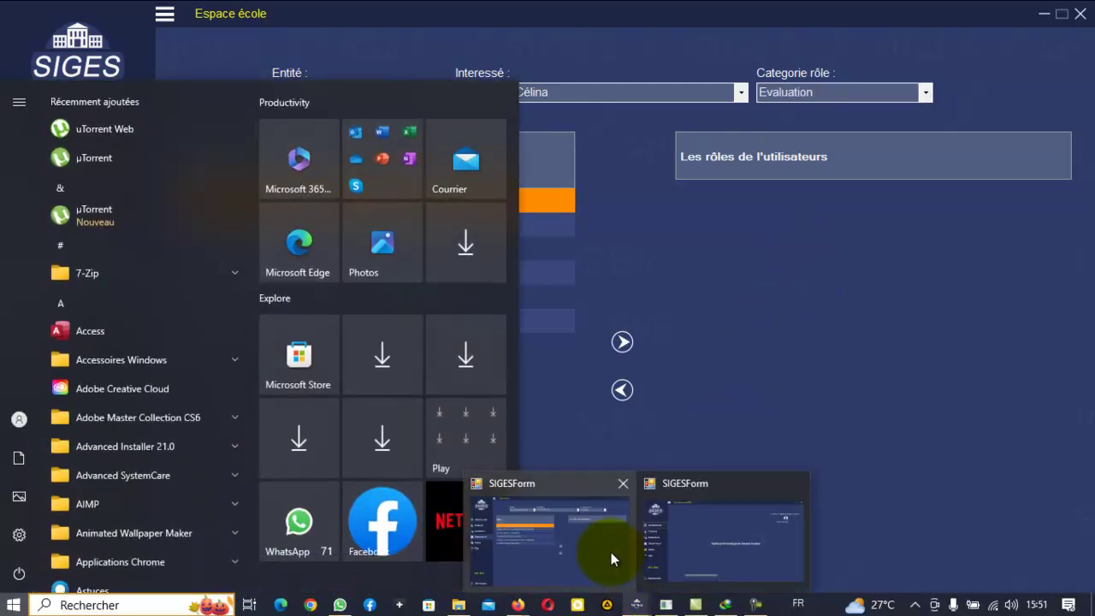
left_click(665, 551)
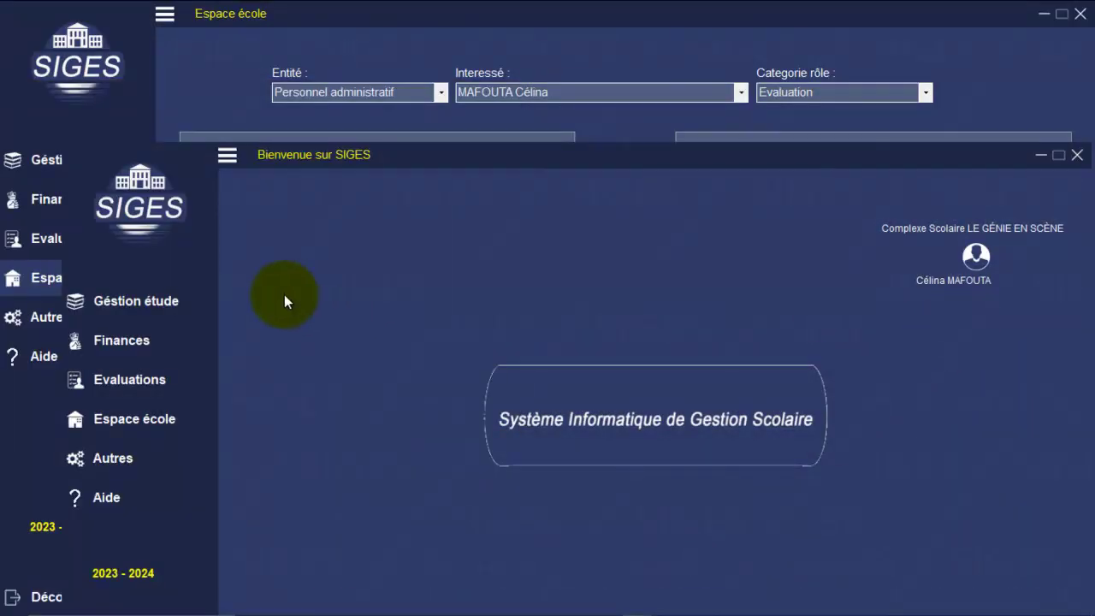
left_click(159, 300)
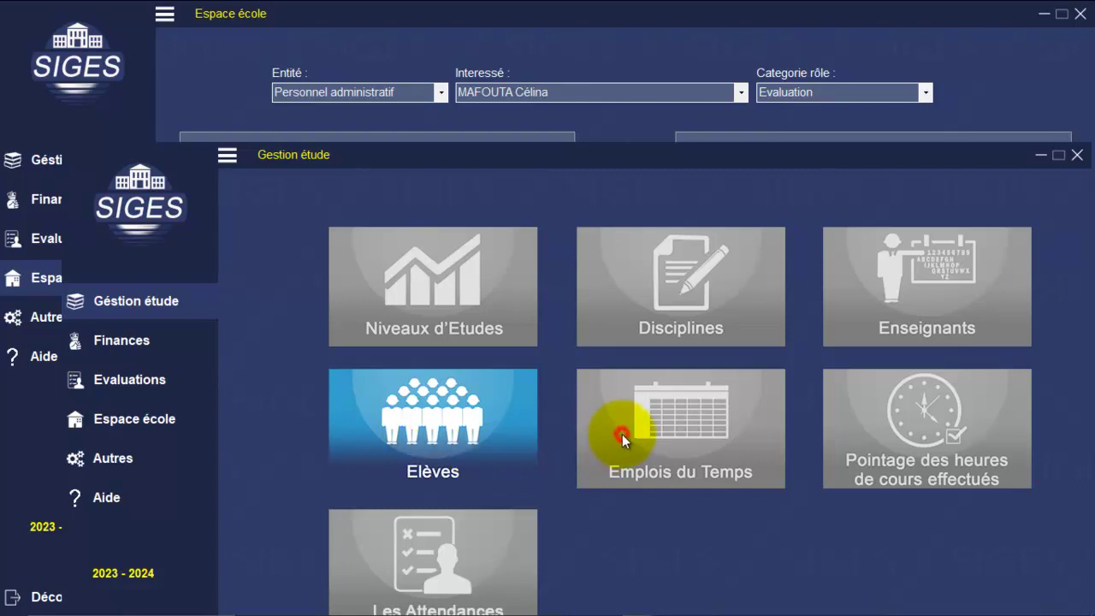
left_click(129, 389)
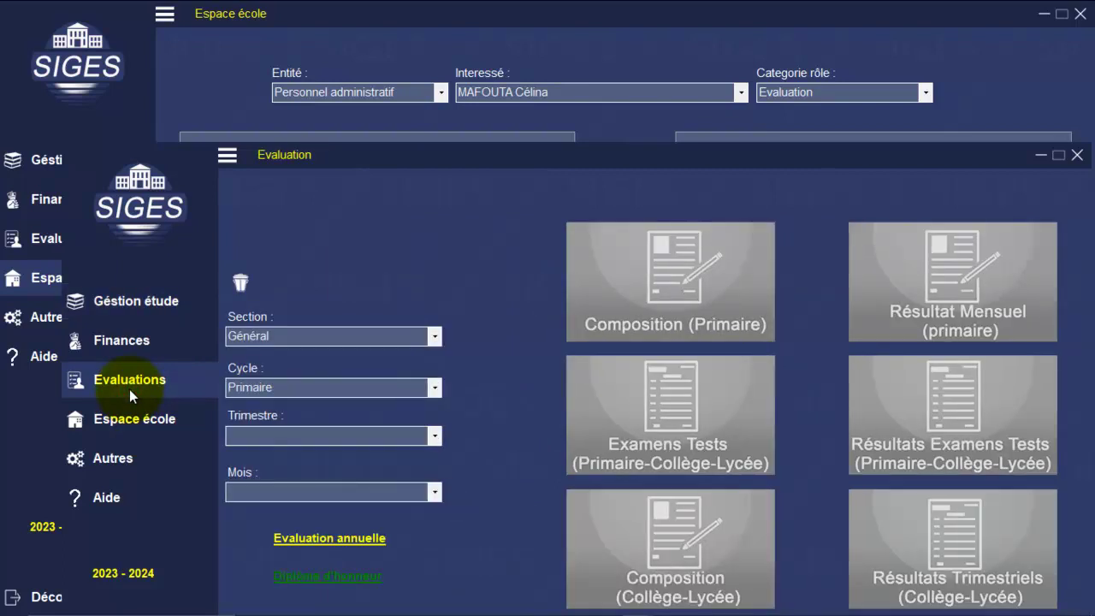
- Back in the administrator's session, assign the Evaluation role "Générer un PDF d'une évaluation" to the staff member
left_click(218, 99)
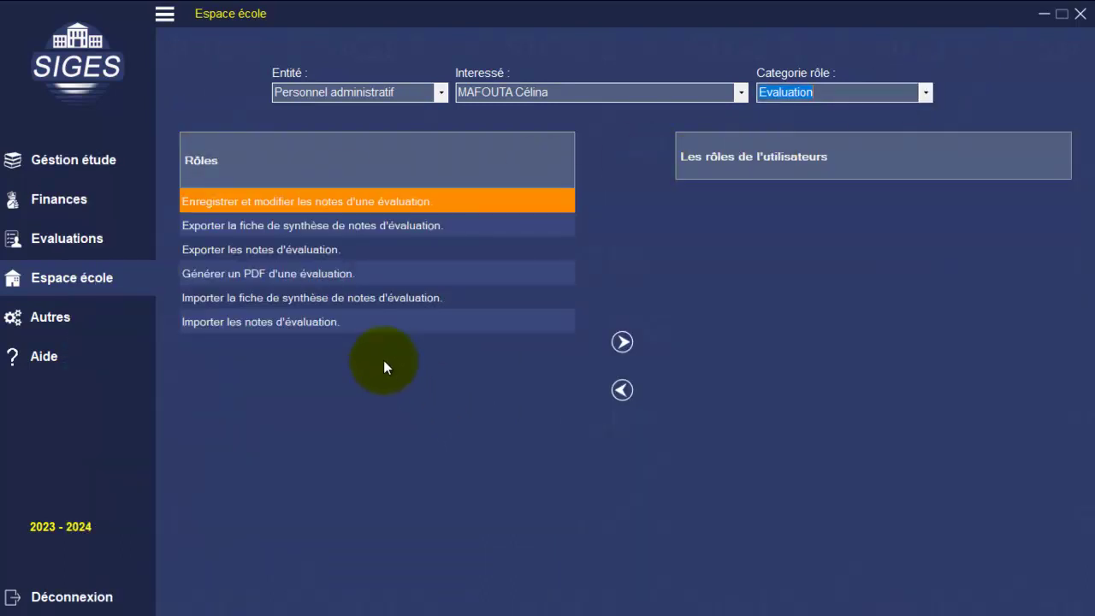
left_click(302, 327)
key("ctrl+a")
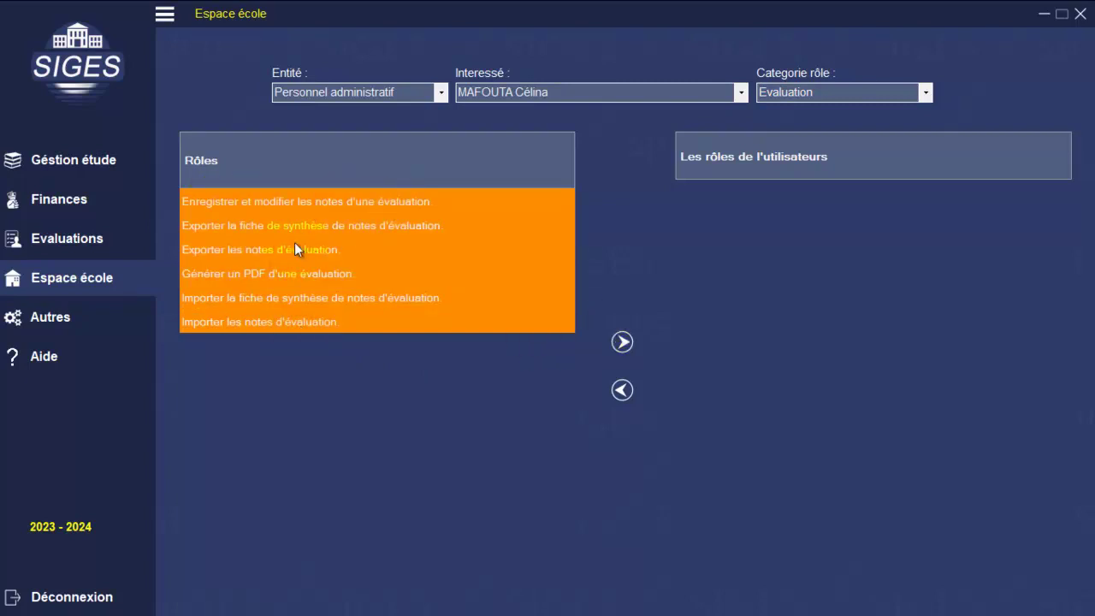
left_click(252, 272)
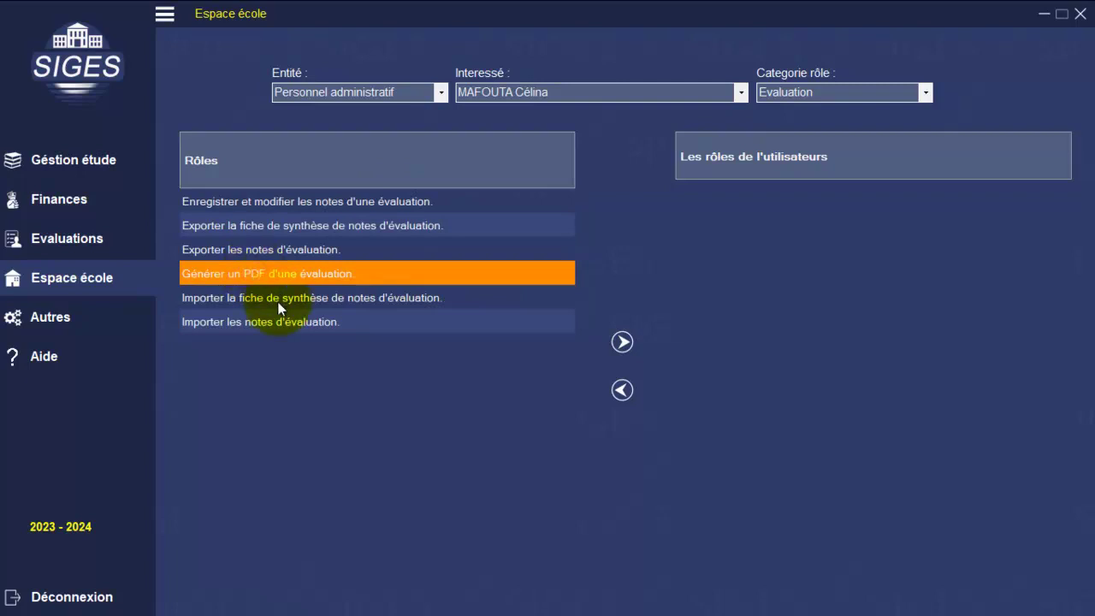
left_click(622, 342)
key("Return")
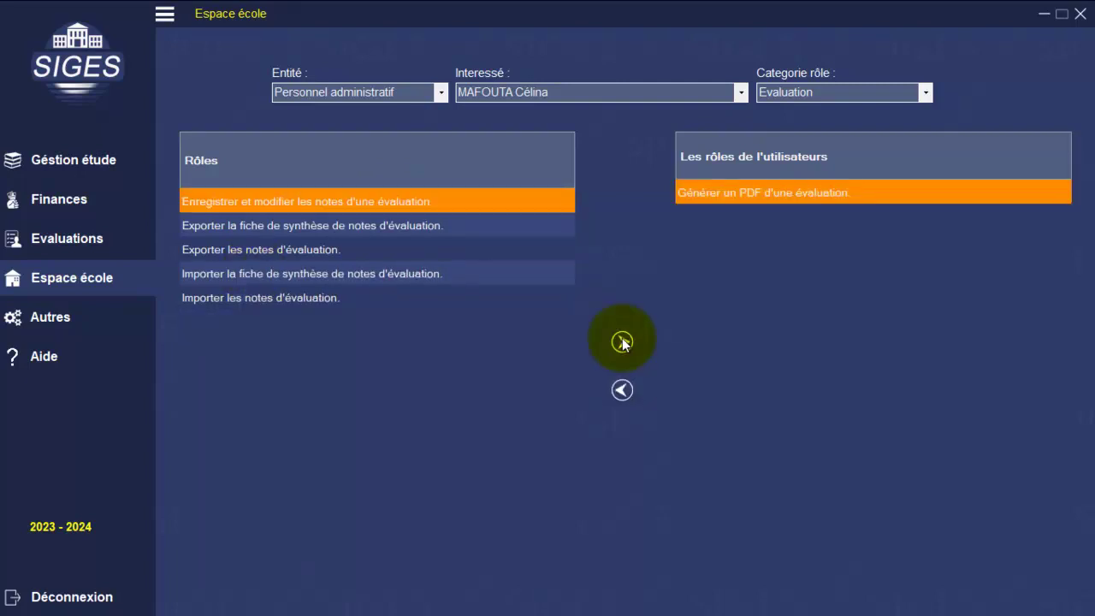
- Switch to the staff member's session and reload Evaluations to check which modules are accessible
key("super")
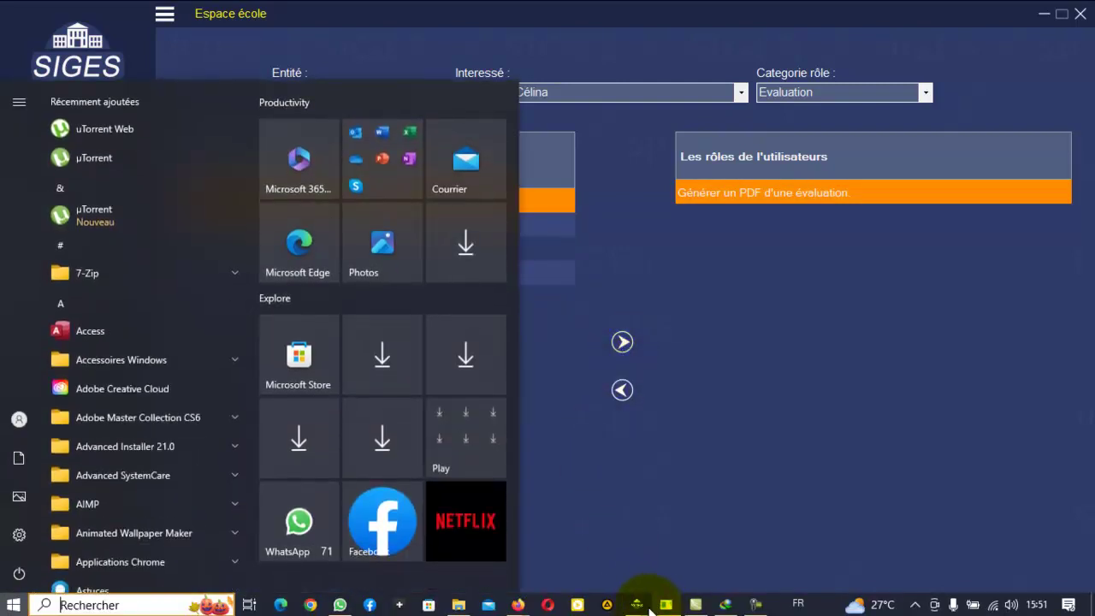
mouse_move(637, 605)
left_click(731, 543)
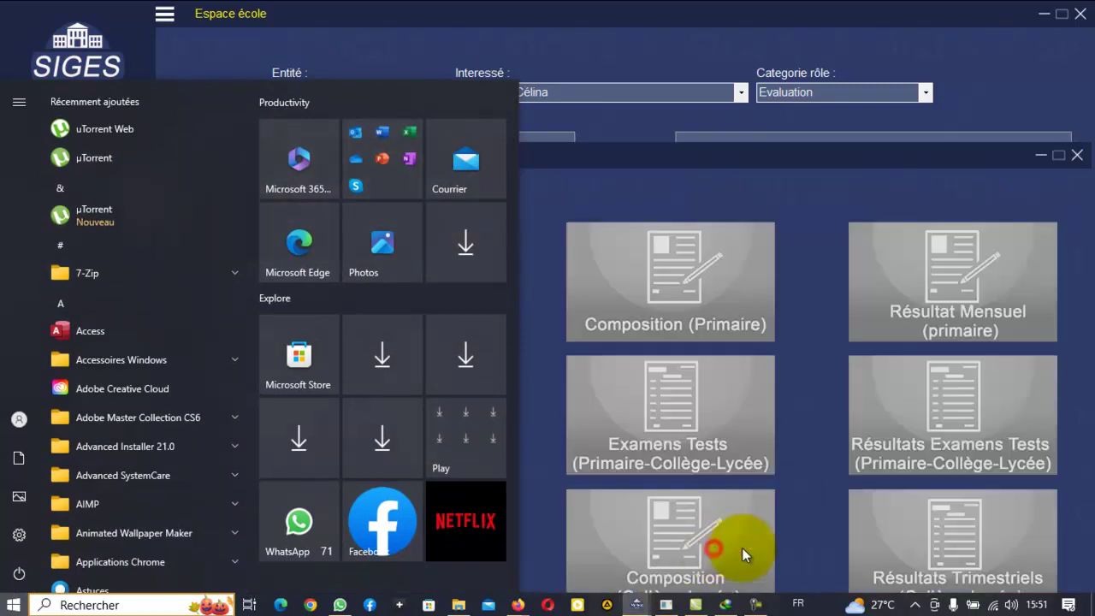
left_click(149, 385)
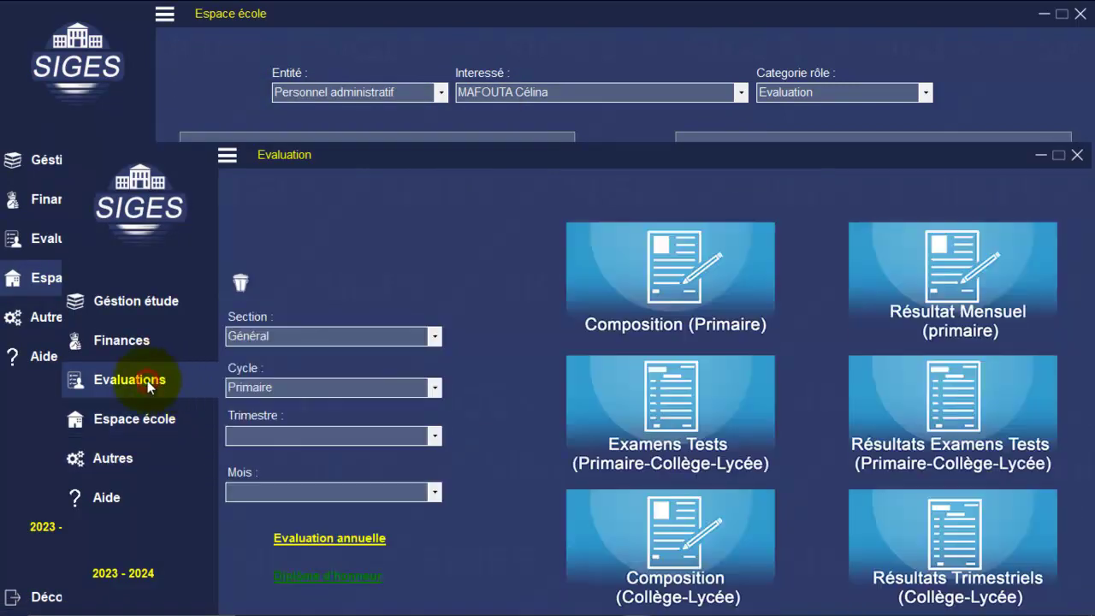
- In the administrator's session, select all remaining available Evaluation roles and assign them to the staff member
left_click(193, 127)
left_click(269, 255)
key("ctrl+a")
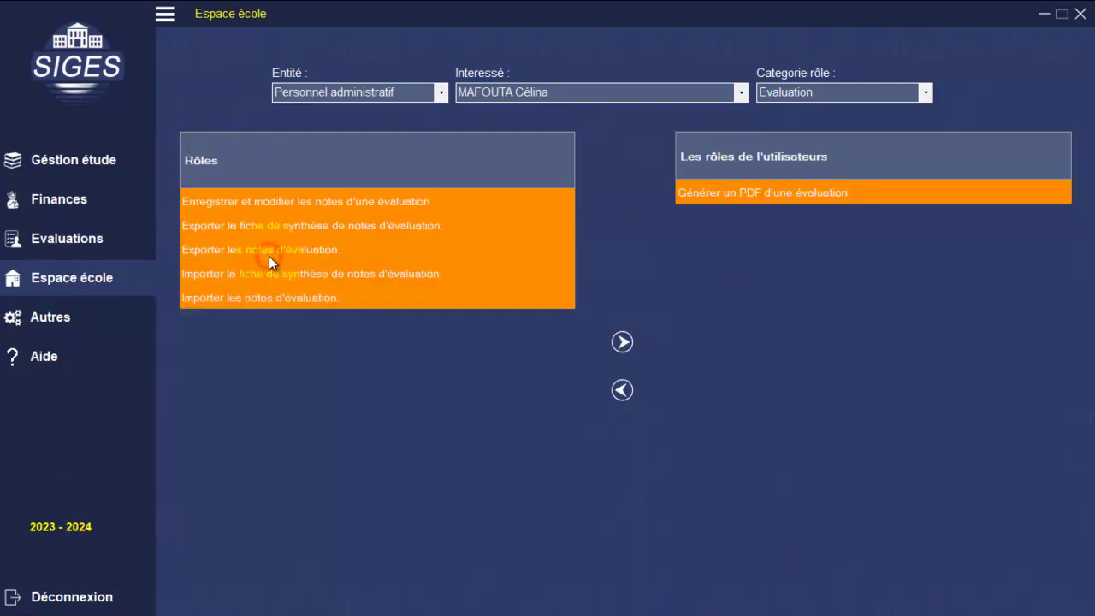
left_click(621, 339)
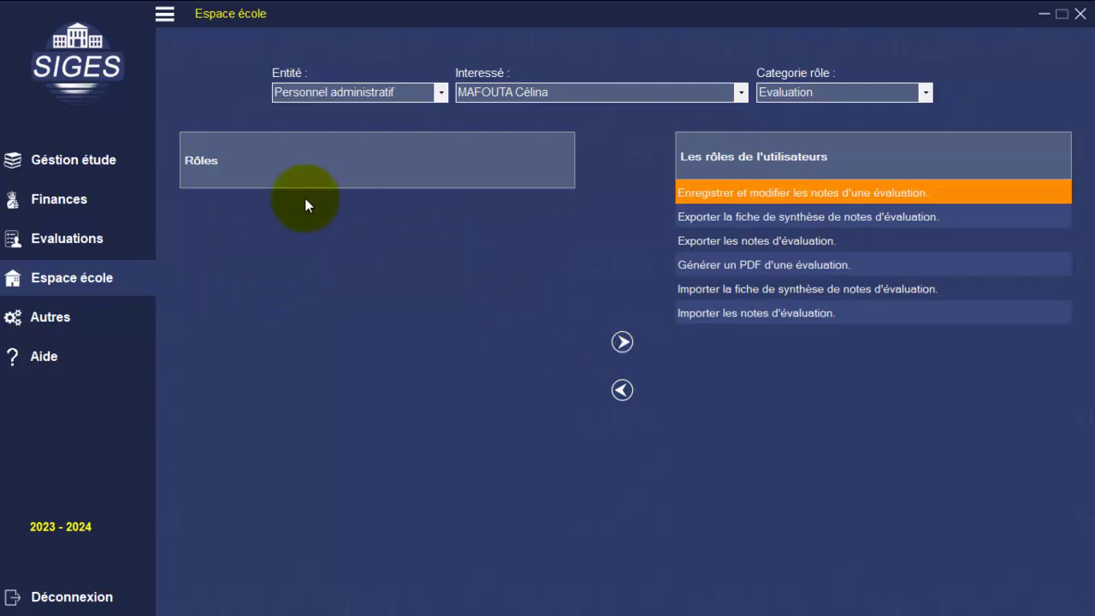
- Compare the Espace école modules in the administrator's session with those accessible in the staff member's session
left_click(76, 275)
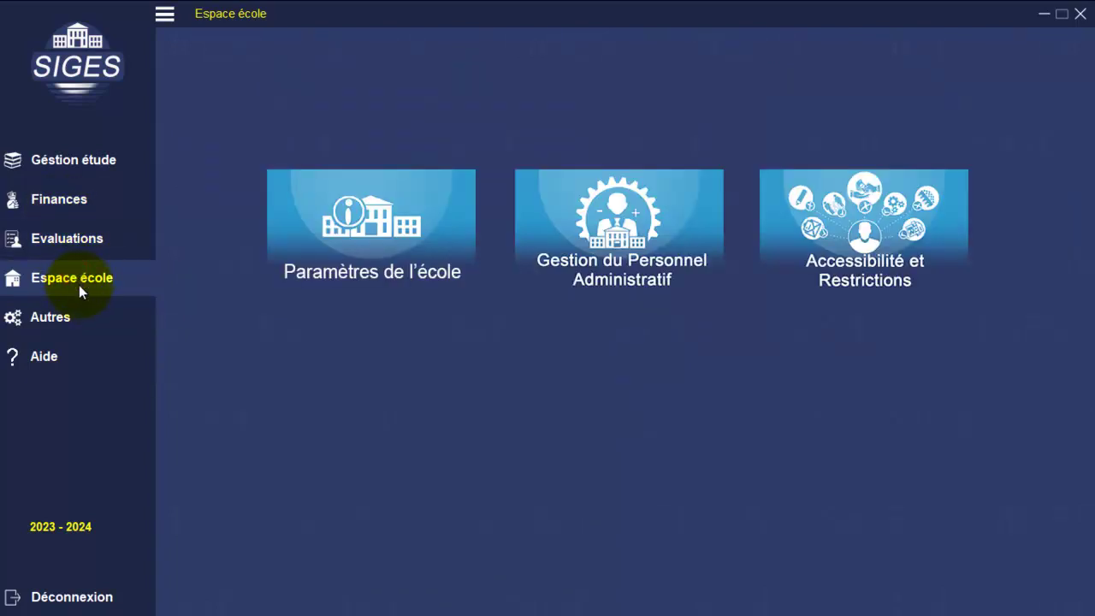
key("alt+Tab")
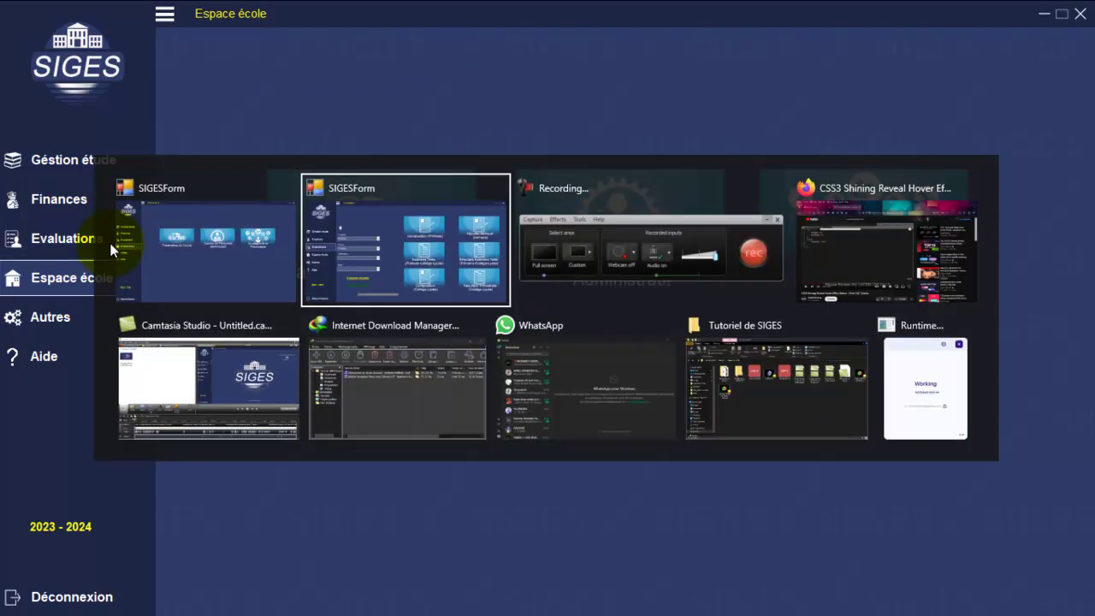
left_click(393, 265)
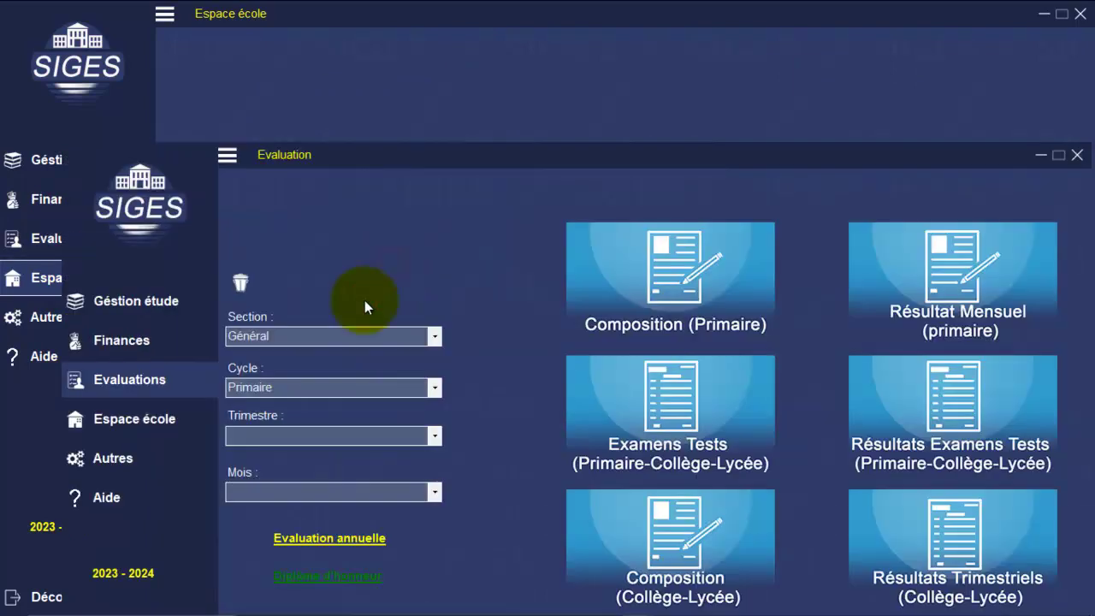
left_click(138, 419)
left_click(139, 216)
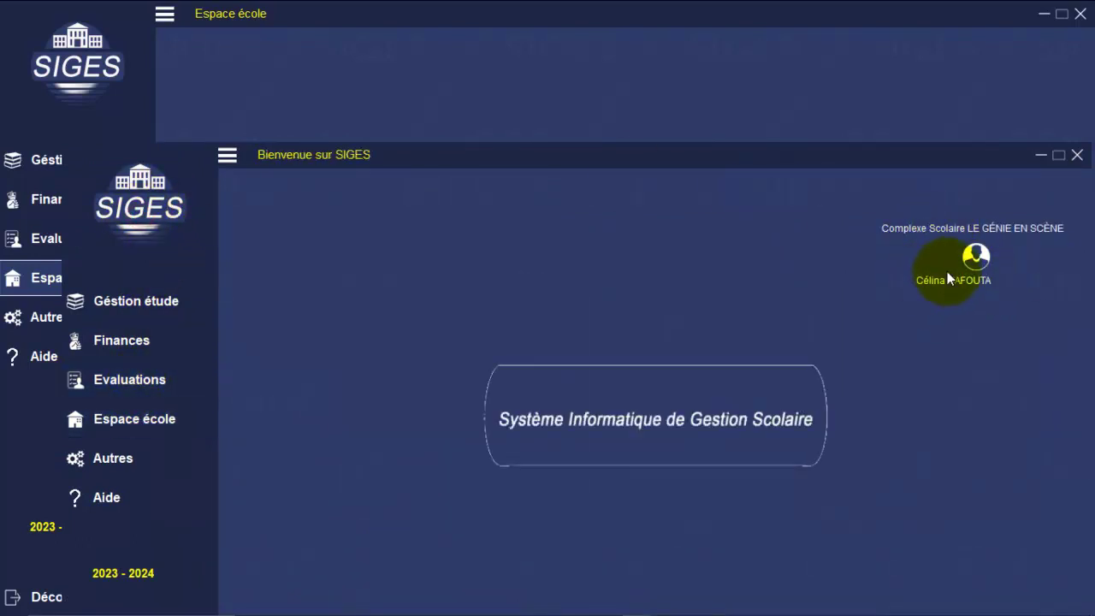
left_click(142, 426)
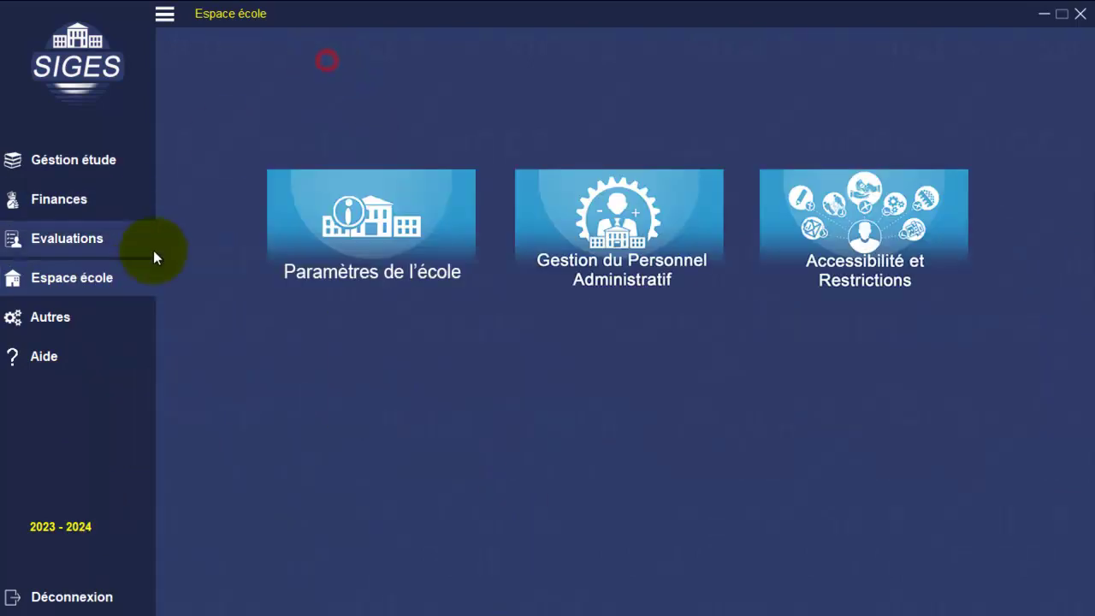
- In the administrator's Accessibilité et Restrictions, assign the Ecole role "Générer les pdf de la fenêtre espace école" to the same Personnel administratif member
left_click(834, 252)
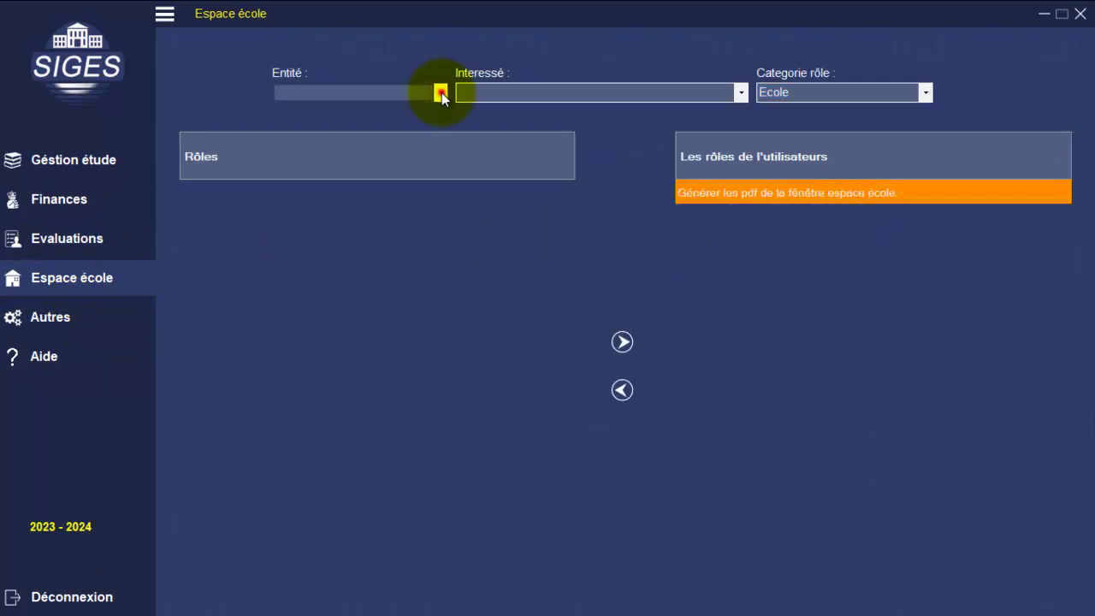
left_click(440, 93)
left_click(394, 125)
left_click(741, 92)
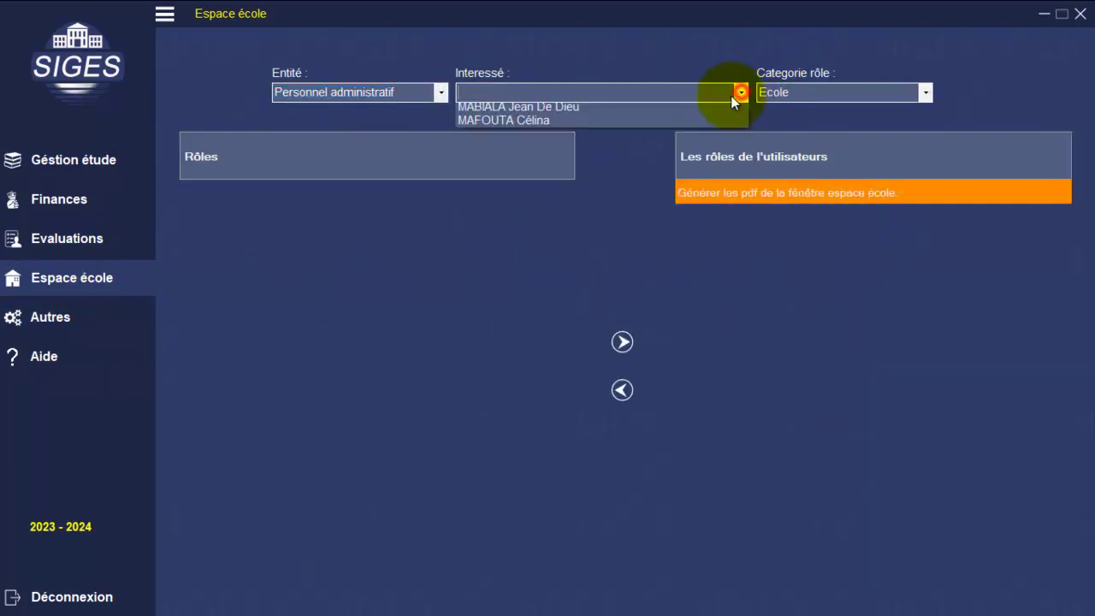
left_click(639, 123)
left_click(622, 341)
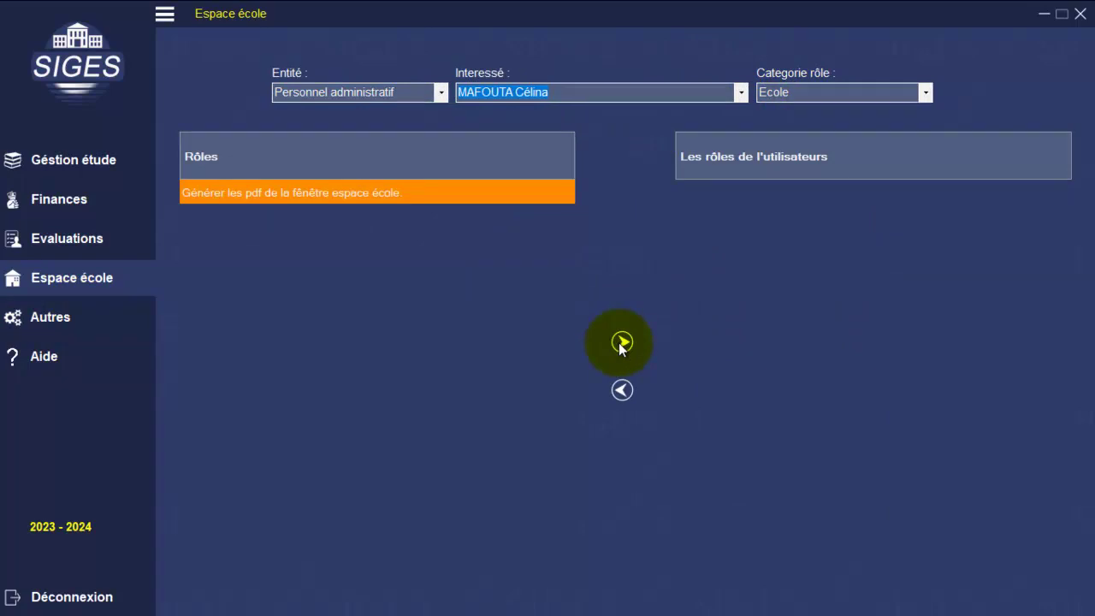
left_click(607, 374)
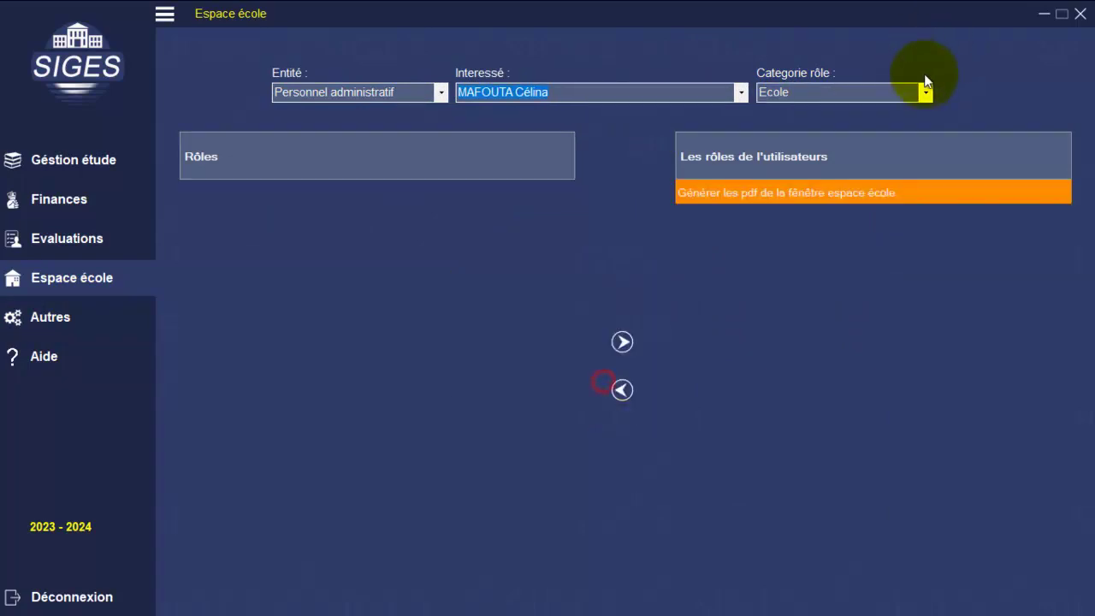
- Switch to the staff member's session and reload Espace école to check access to Paramètres de l'école
key("alt+Tab")
left_click(381, 301)
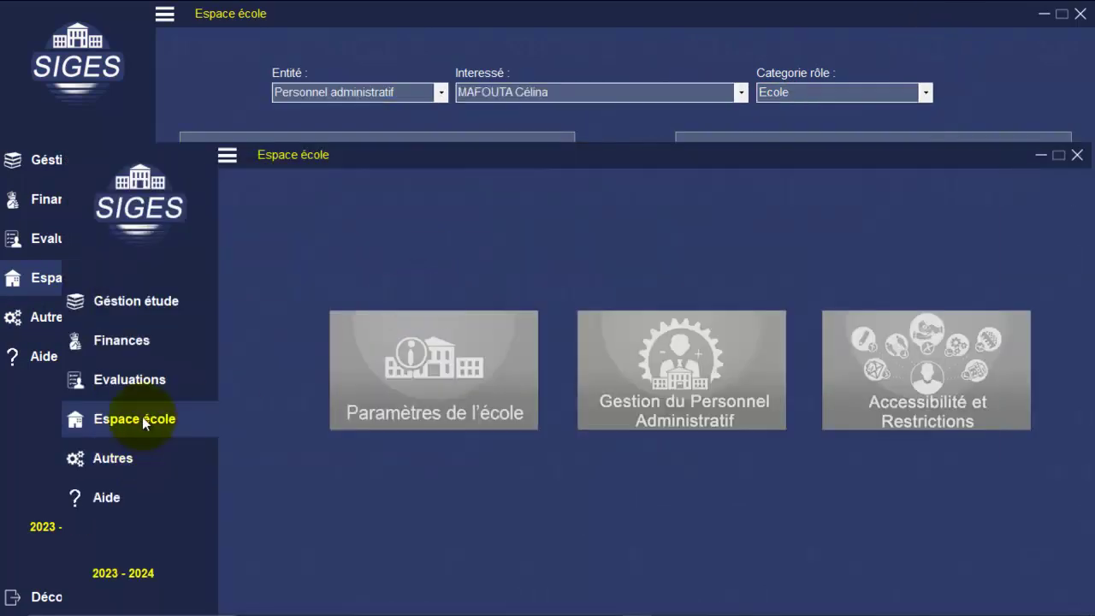
left_click(142, 417)
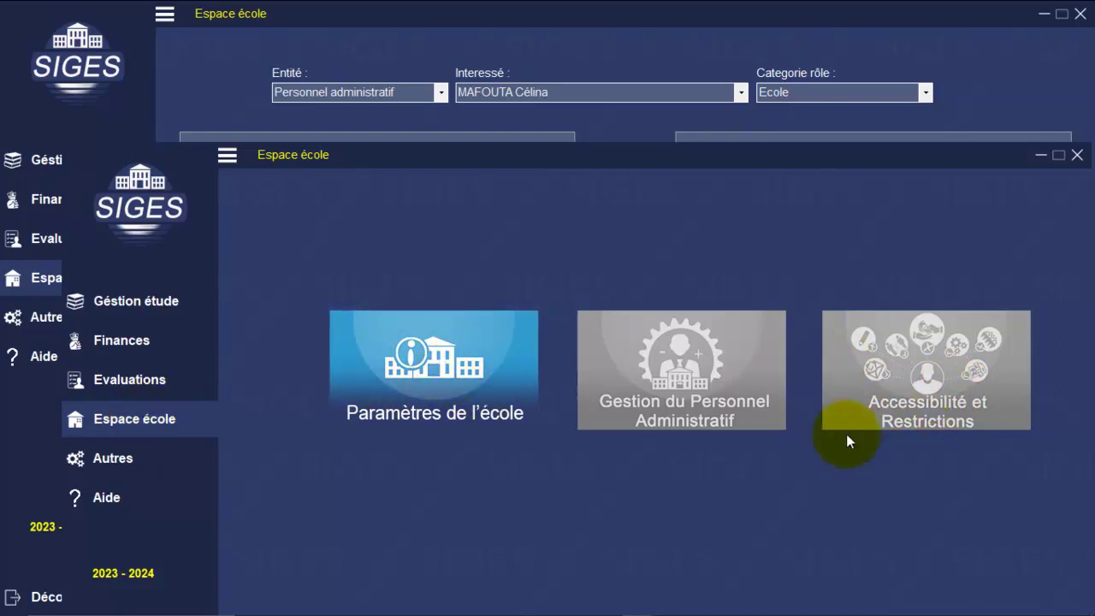
left_click(525, 364)
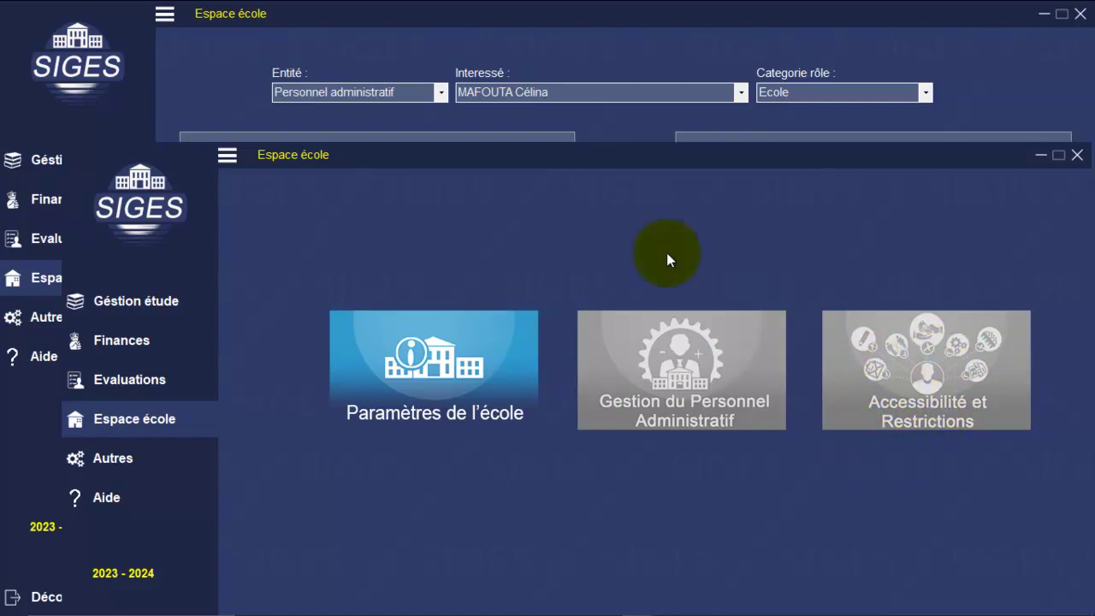
- In the administrator's session, filter by the category Roles and assign the roles for assigning, withdrawing and viewing staff roles to the staff member
left_click(932, 68)
left_click(924, 91)
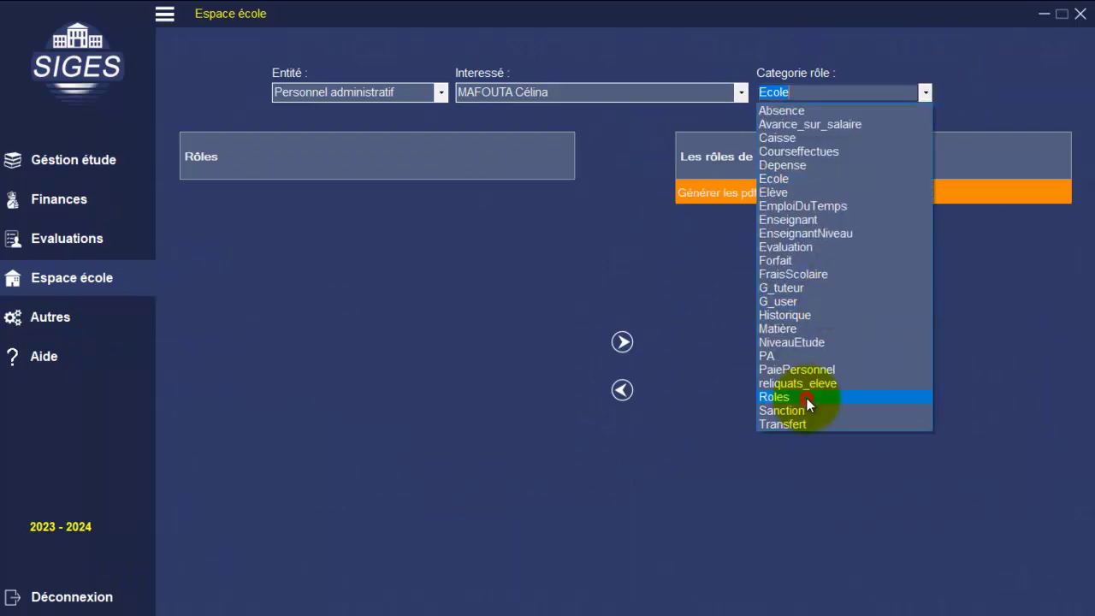
left_click(806, 398)
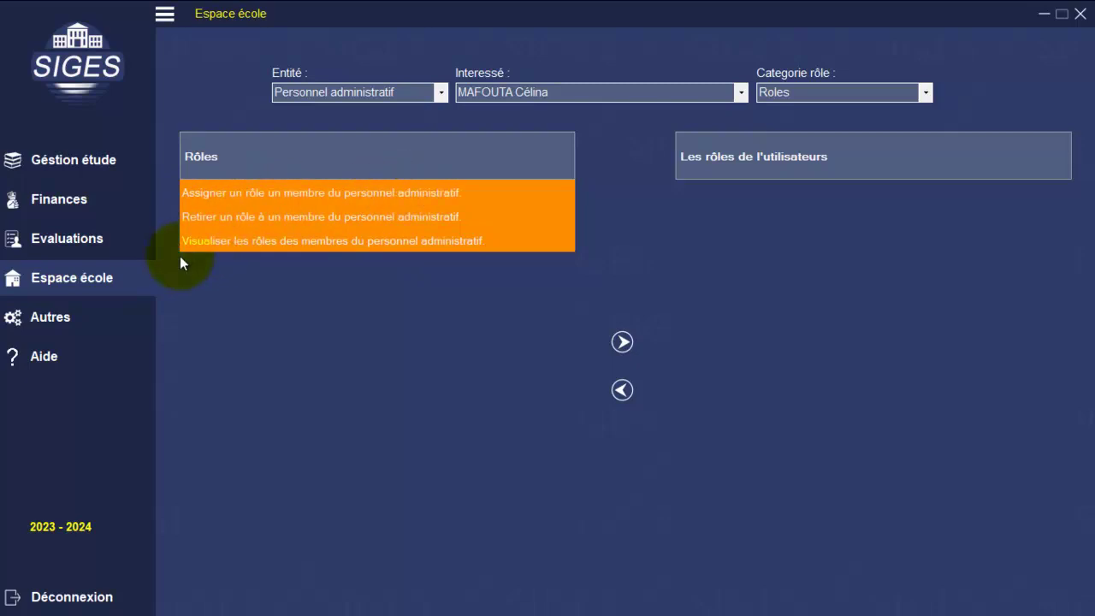
left_click(623, 341)
key("Return")
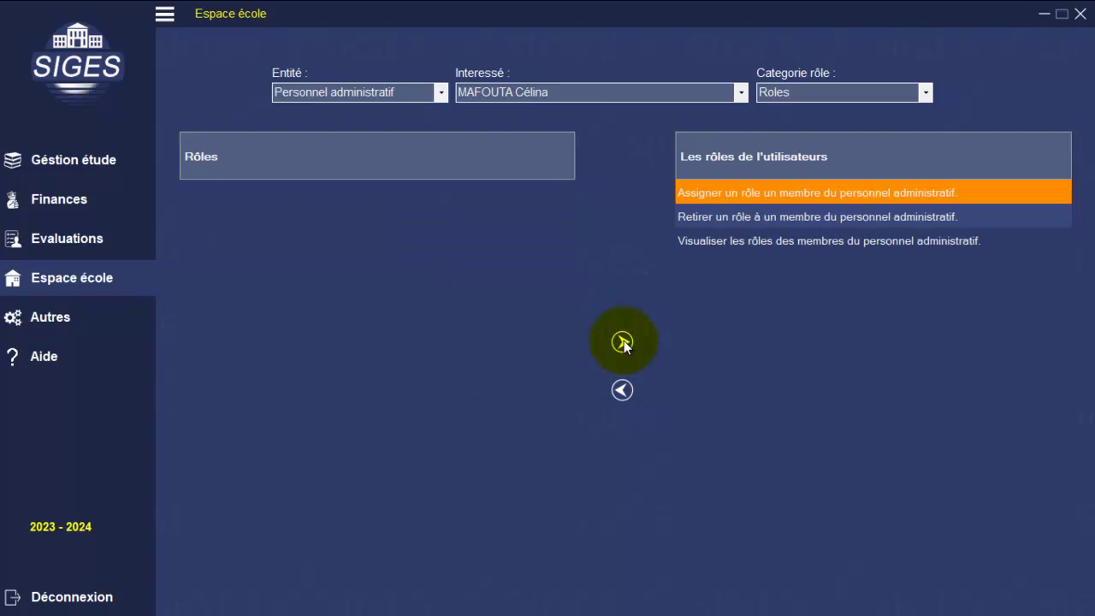
- In the staff member's session, reload Espace école to check access to Accessibilité et Restrictions, and return to the welcome page
key("alt+Tab")
left_click(446, 269)
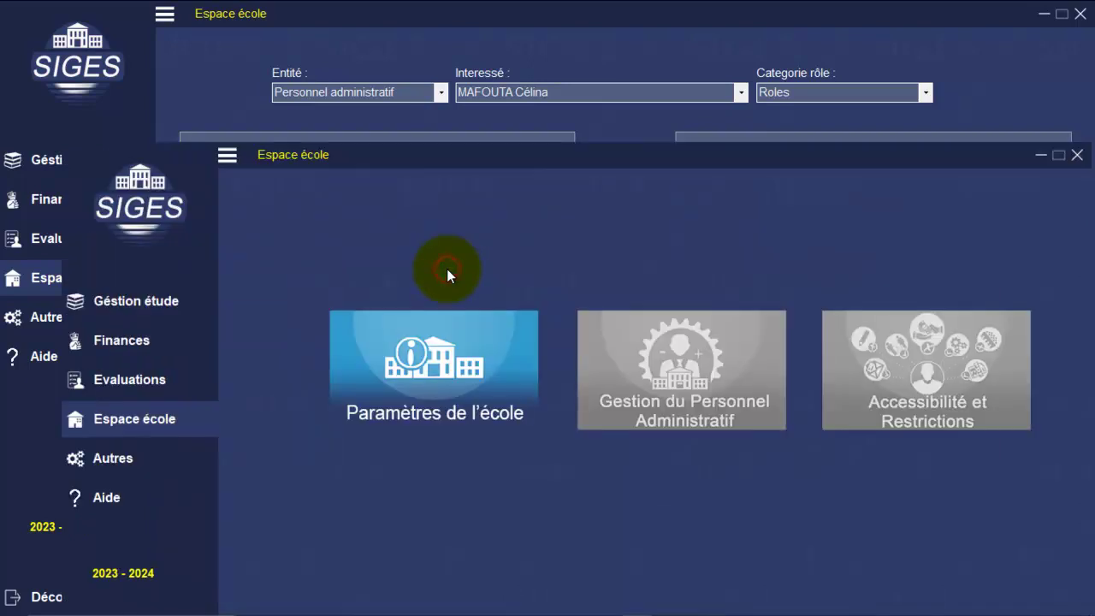
left_click(139, 419)
left_click(925, 372)
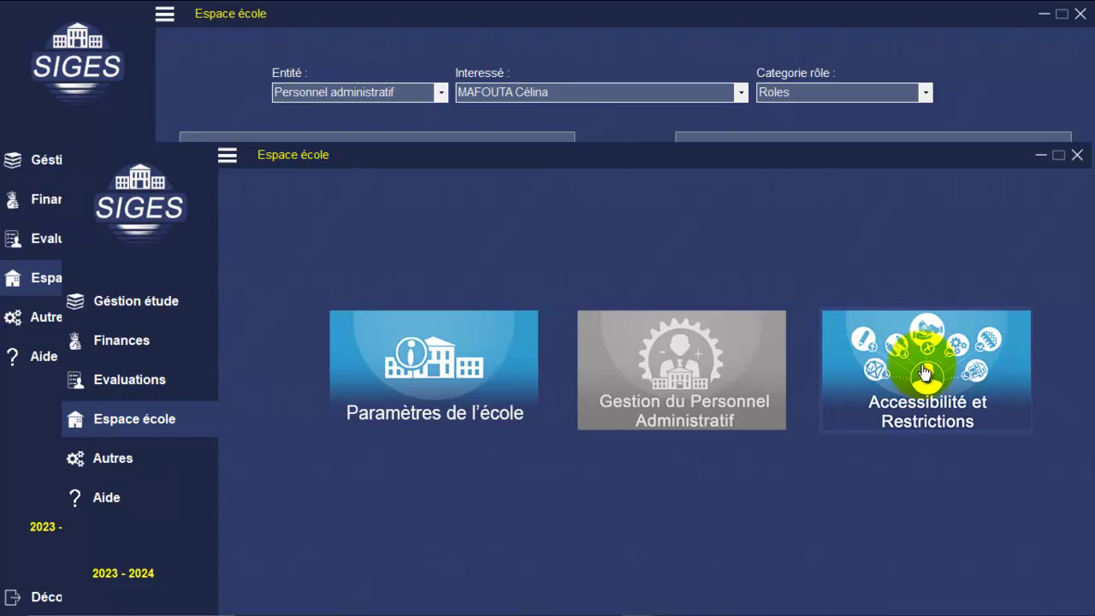
left_click(75, 70)
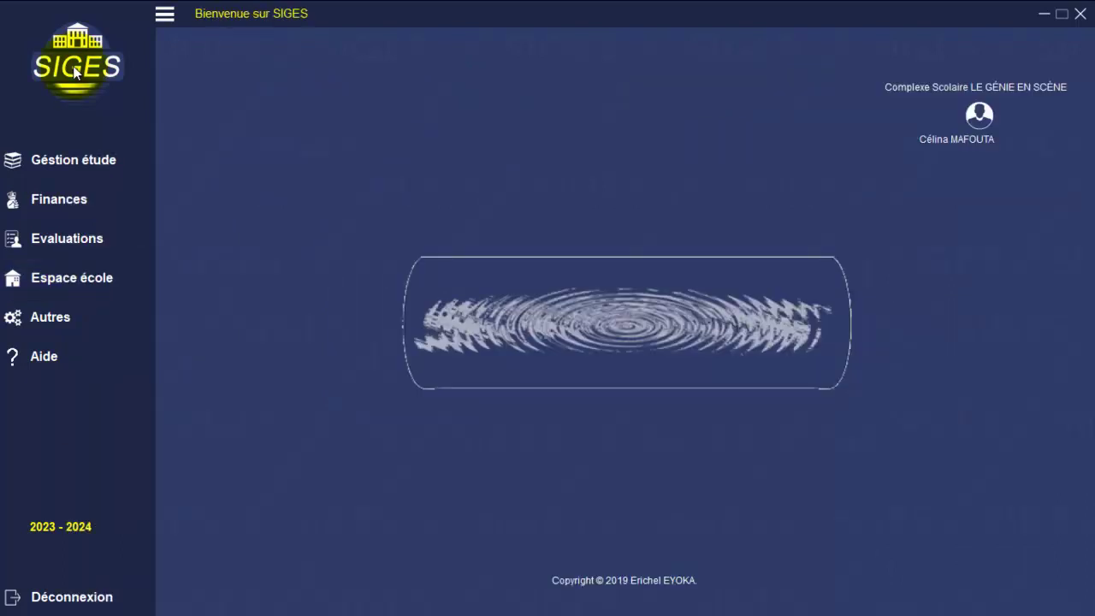